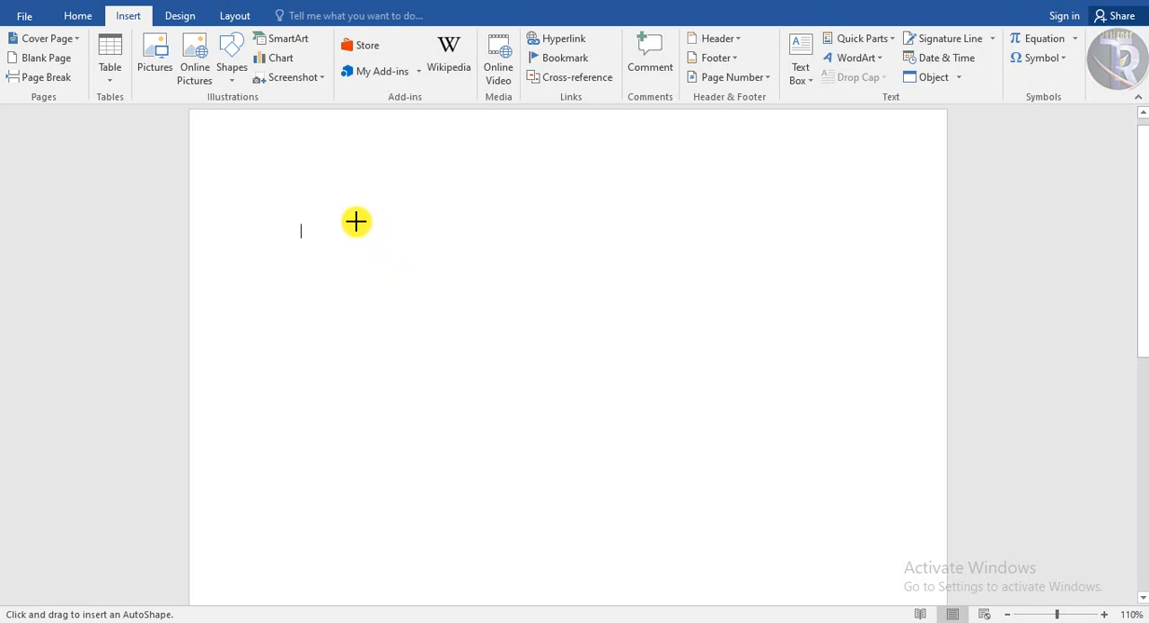
# Draw a teardrop about 3.42" wide and high, rotate its tip upward, and pull the tip inward into a V-shaped notch
pyautogui.moveTo(356, 222)
pyautogui.mouseDown()
pyautogui.moveTo(669, 526)
pyautogui.moveTo(659, 524)
pyautogui.mouseUp()
pyautogui.moveTo(508, 192)
pyautogui.mouseDown()
pyautogui.moveTo(454, 193)
pyautogui.moveTo(392, 265)
pyautogui.mouseUp()
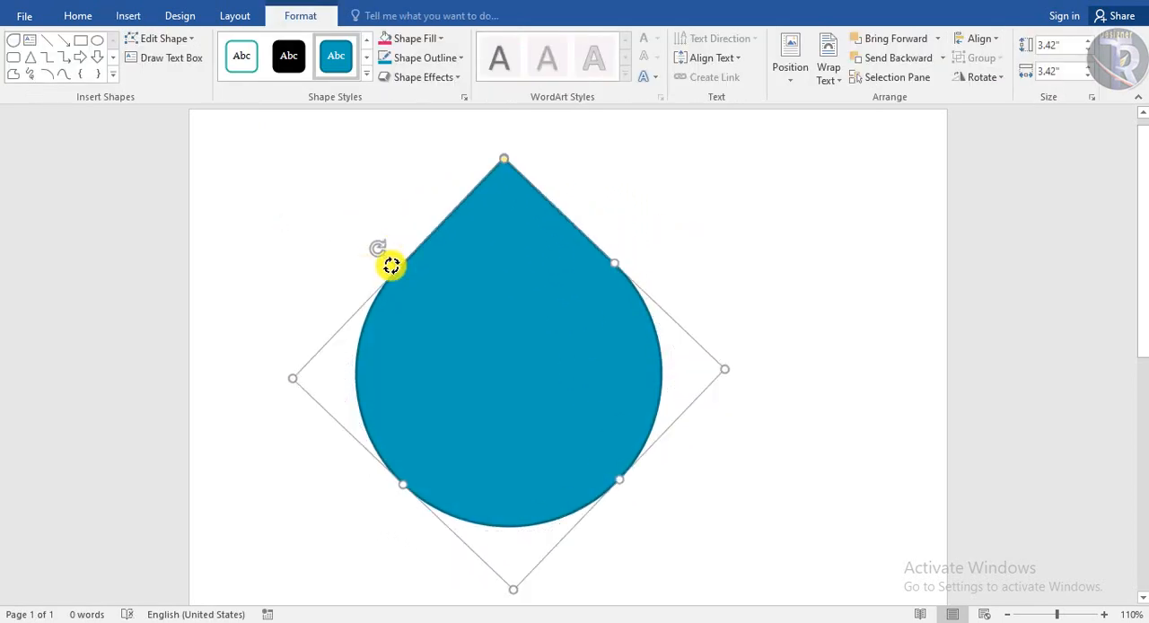
pyautogui.moveTo(504, 162); pyautogui.dragTo(511, 347)
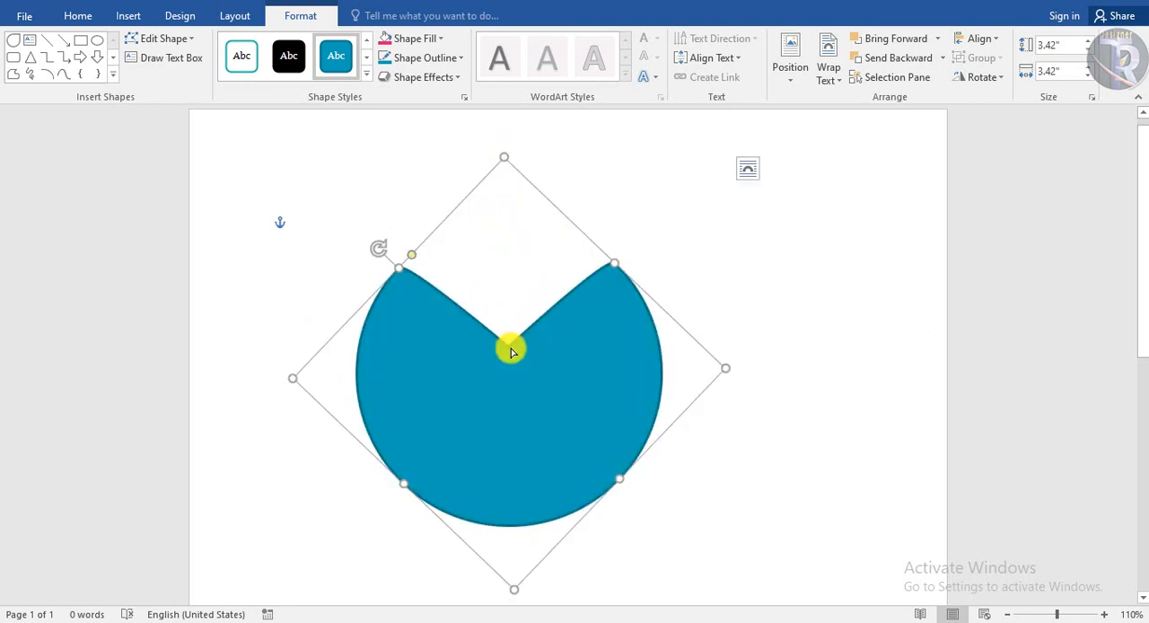
# Remove the notched shape's outline and fill it with the darkest theme teal
pyautogui.click(413, 57)
pyautogui.click(437, 208)
pyautogui.click(408, 38)
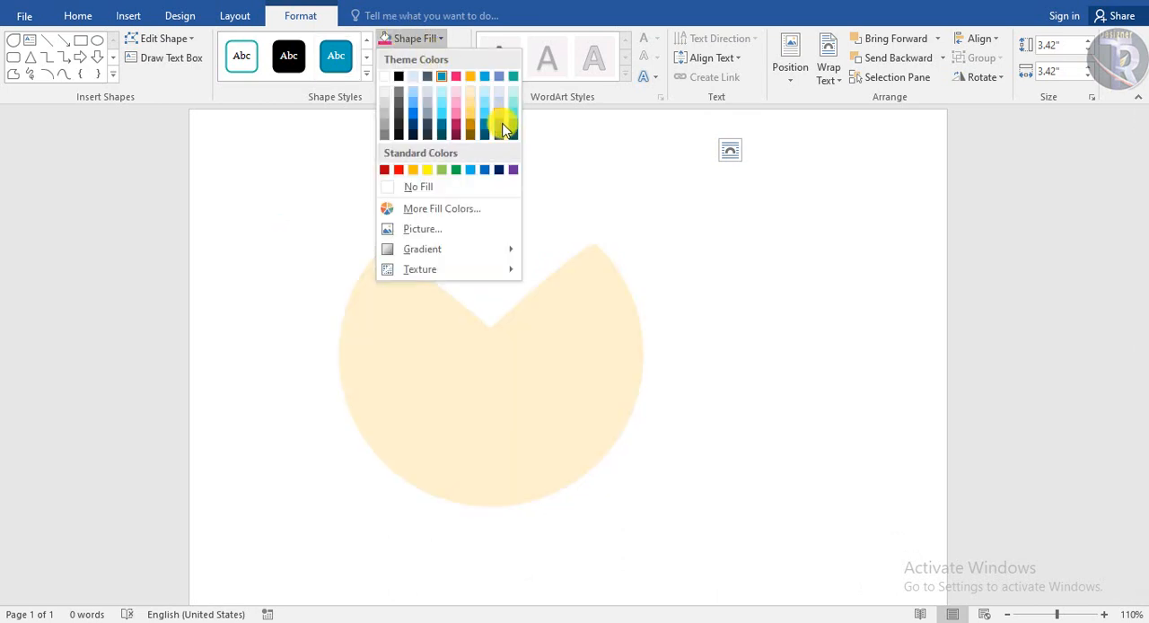
pyautogui.click(508, 130)
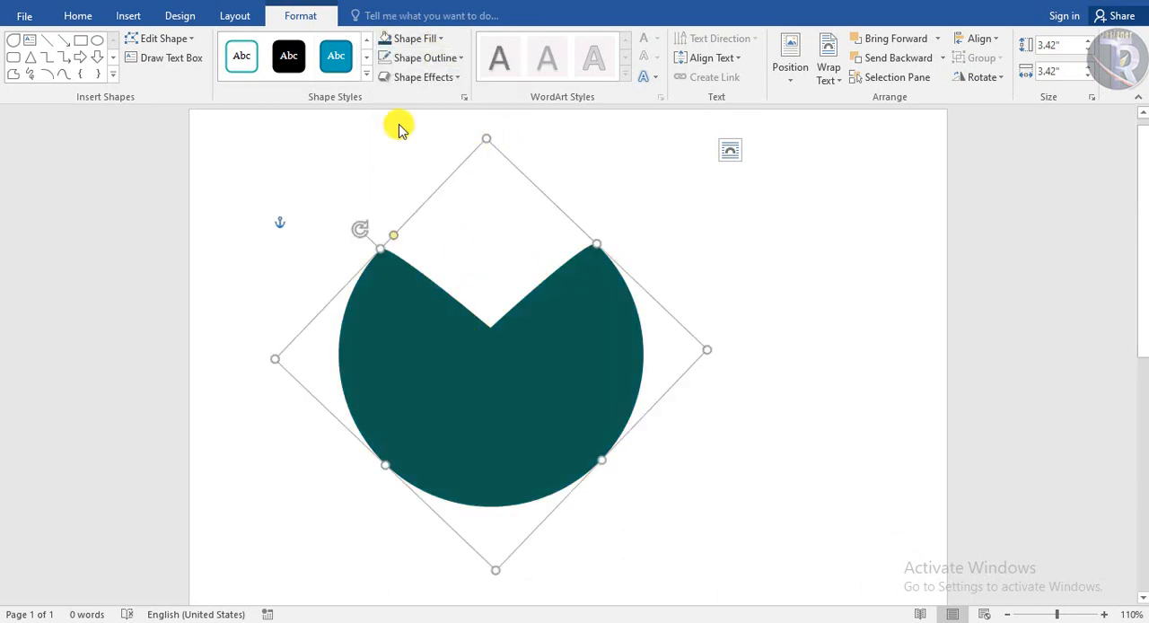
# Move the dark teal shape slightly up the page and delete its extra copy
pyautogui.moveTo(449, 305)
pyautogui.mouseDown()
pyautogui.moveTo(449, 285)
pyautogui.moveTo(459, 305)
pyautogui.moveTo(449, 288)
pyautogui.mouseUp()
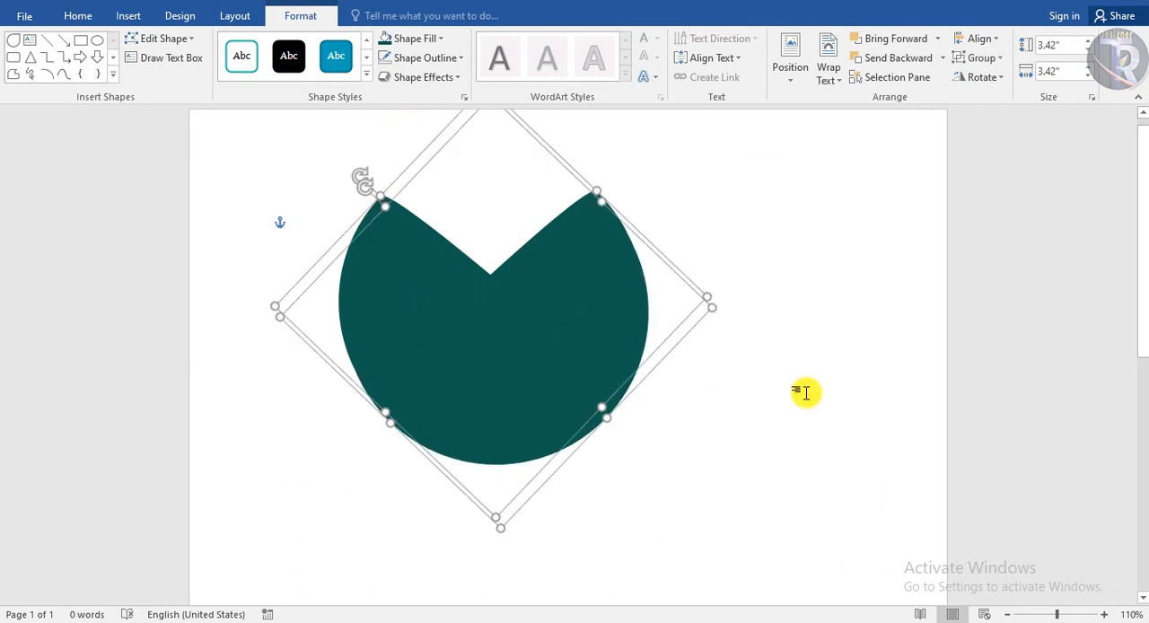
pyautogui.click(805, 393)
pyautogui.click(585, 302)
pyautogui.press('Delete')
# Rotate the dark teal shape slightly so that the two peaks beside its notch are level
pyautogui.click(407, 191)
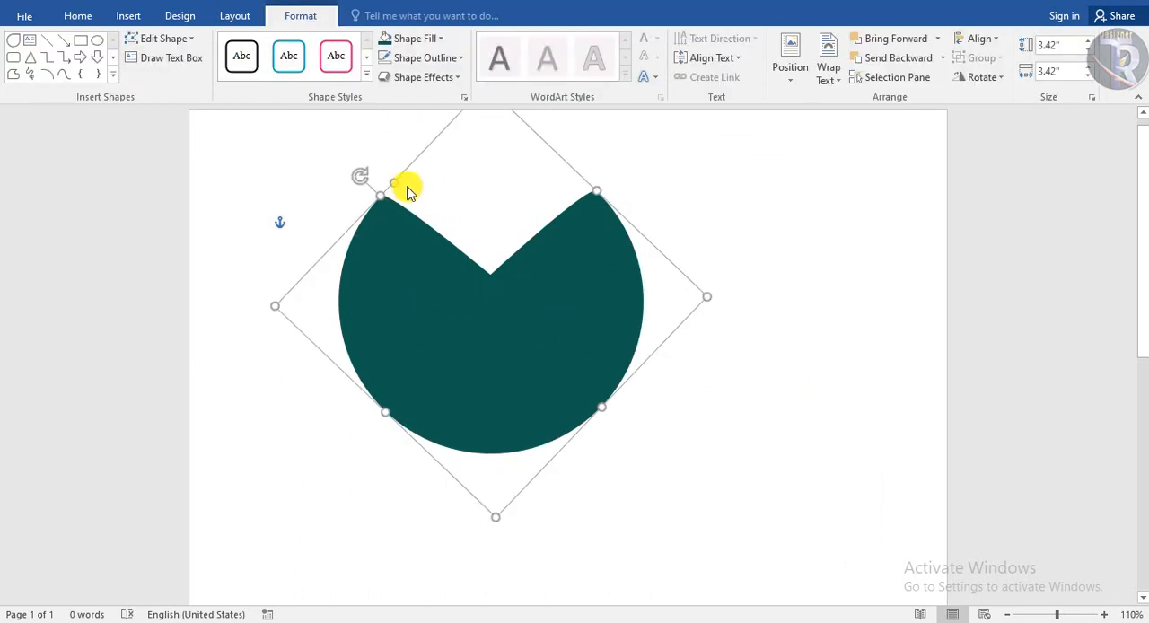
pyautogui.moveTo(378, 163); pyautogui.dragTo(493, 341)
pyautogui.click(742, 442)
# Duplicate the dark teal shape straight below the original and shrink the copy to about 3.26"
pyautogui.moveTo(558, 403); pyautogui.dragTo(559, 385)
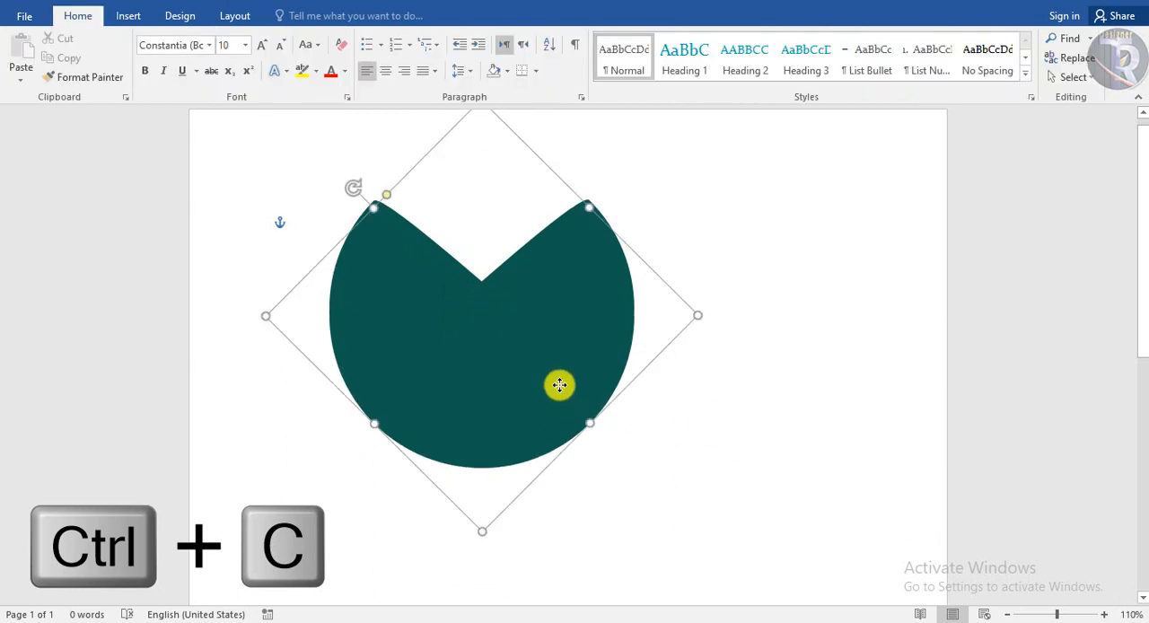
pyautogui.scroll(1, 480, 185)
pyautogui.moveTo(525, 319); pyautogui.dragTo(526, 338)
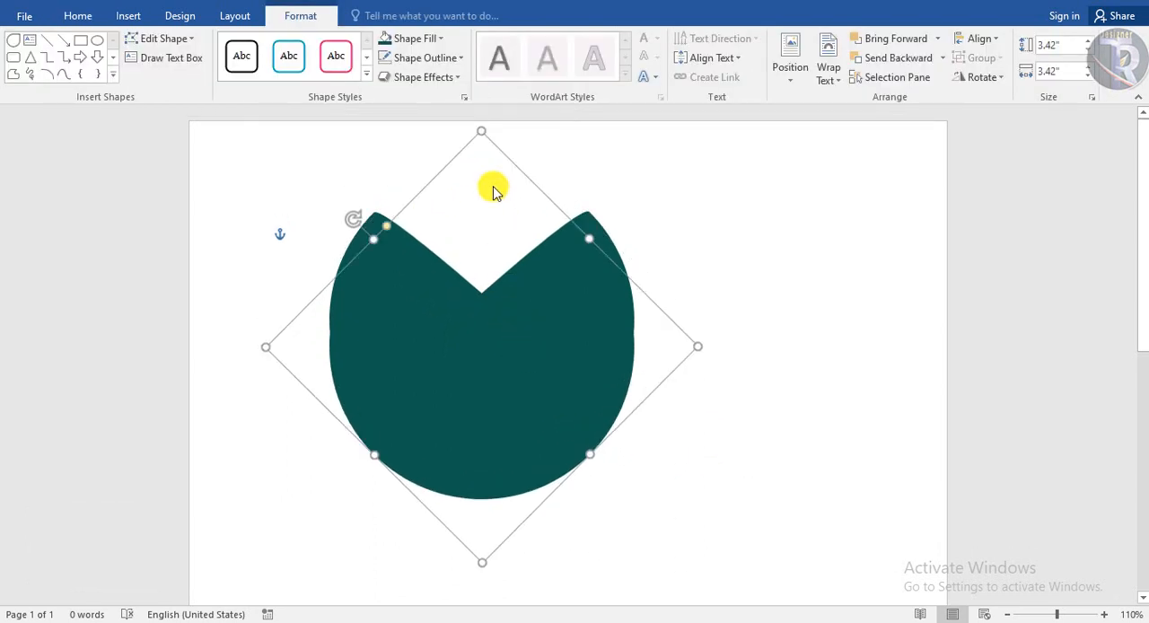
pyautogui.moveTo(478, 128); pyautogui.dragTo(482, 80)
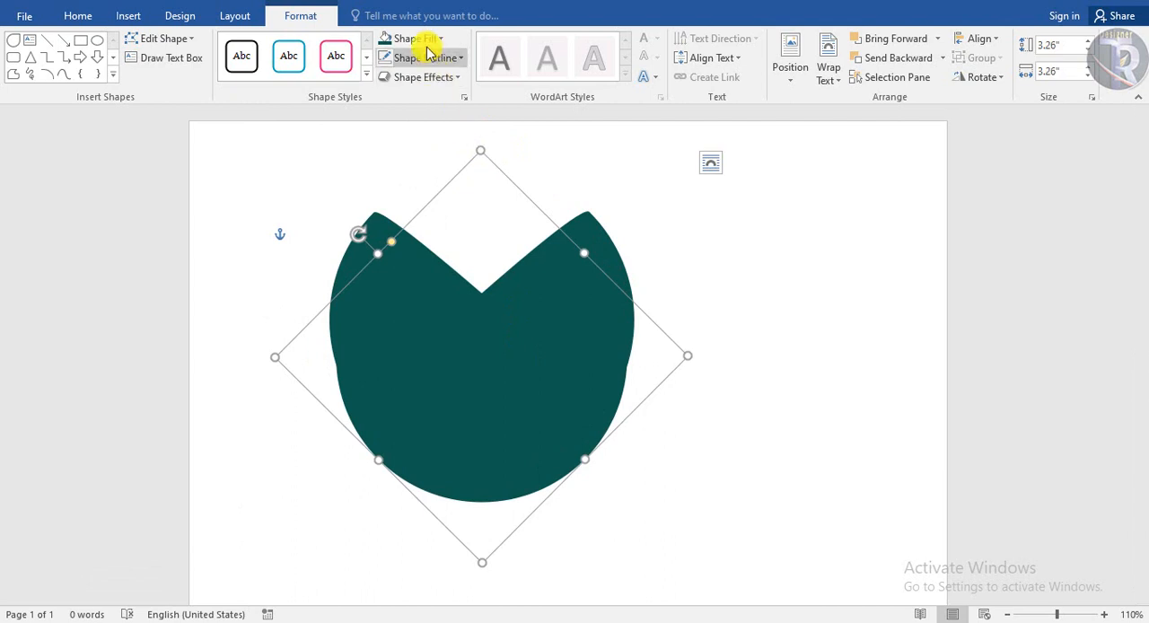
# Fill the copy with the next lighter theme teal and fit it inside the original at about 3.09"
pyautogui.click(415, 39)
pyautogui.click(510, 126)
pyautogui.moveTo(549, 378); pyautogui.dragTo(550, 351)
pyautogui.moveTo(481, 144); pyautogui.dragTo(481, 146)
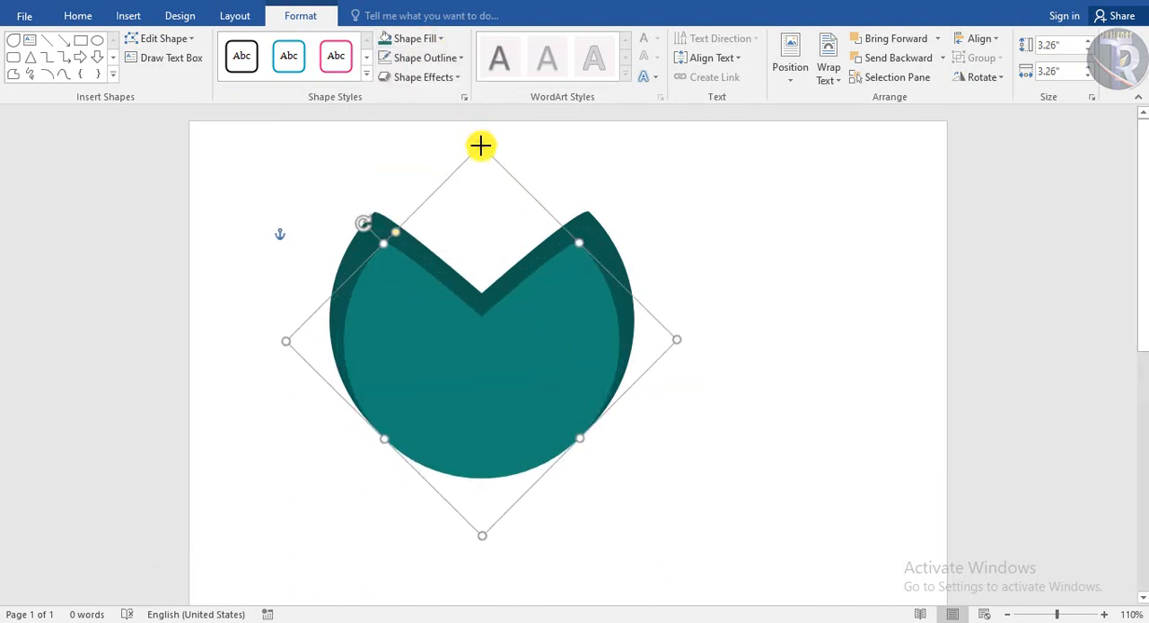
pyautogui.click(619, 476)
pyautogui.click(521, 378)
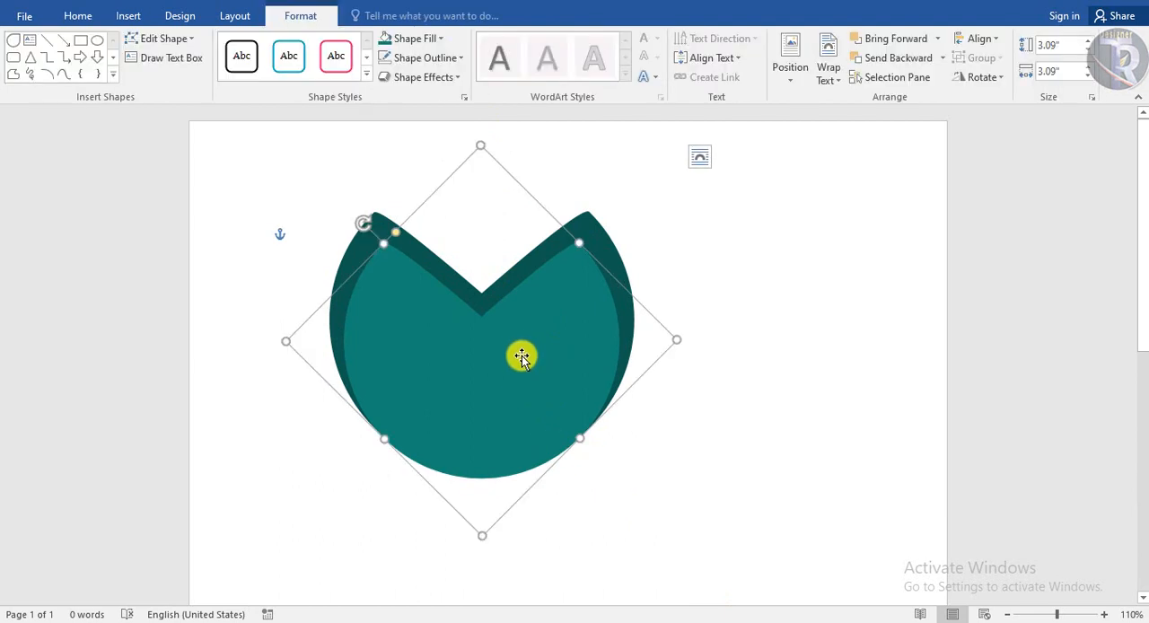
# Duplicate the lighter teal shape, shrink the copy to about 2.74", and position it inside the shape behind it
pyautogui.moveTo(523, 345); pyautogui.dragTo(520, 364)
pyautogui.click(775, 515)
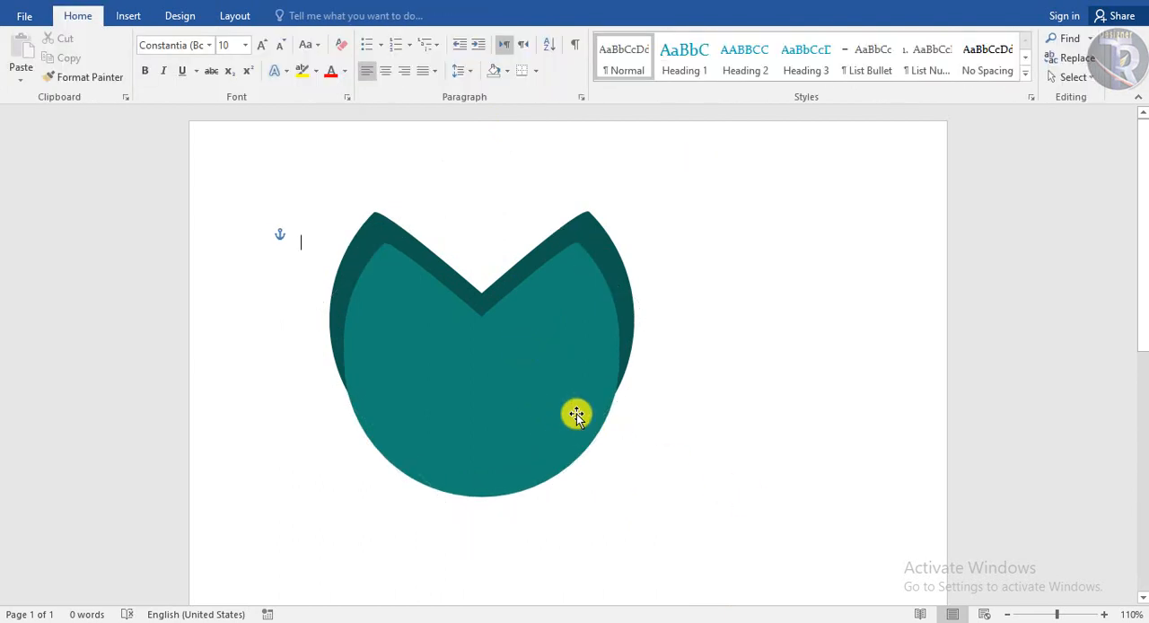
pyautogui.click(577, 415)
pyautogui.moveTo(482, 158); pyautogui.dragTo(485, 207)
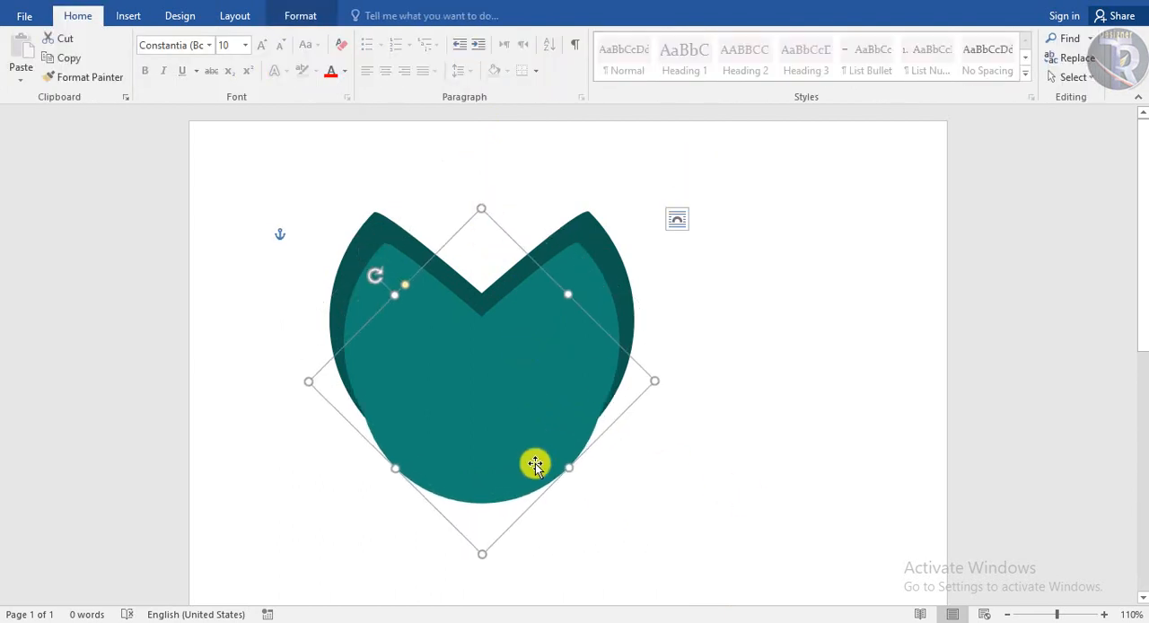
pyautogui.moveTo(534, 461); pyautogui.dragTo(529, 418)
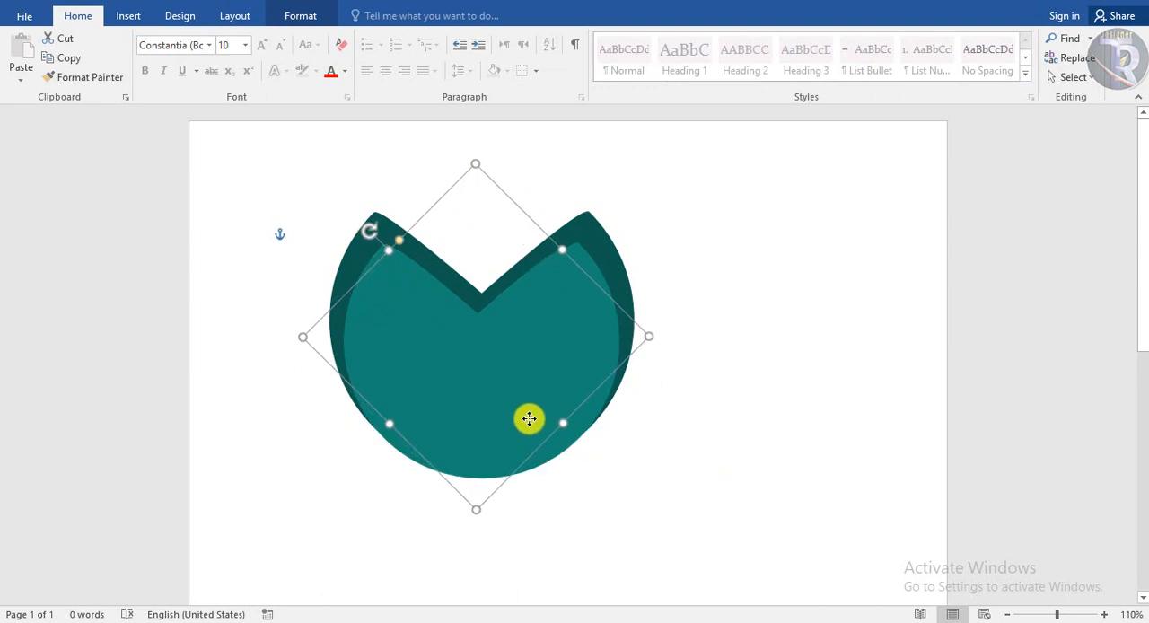
# Fill the smallest copy with light teal and shift it down to leave a thick band of the shape behind
pyautogui.click(326, 16)
pyautogui.click(413, 39)
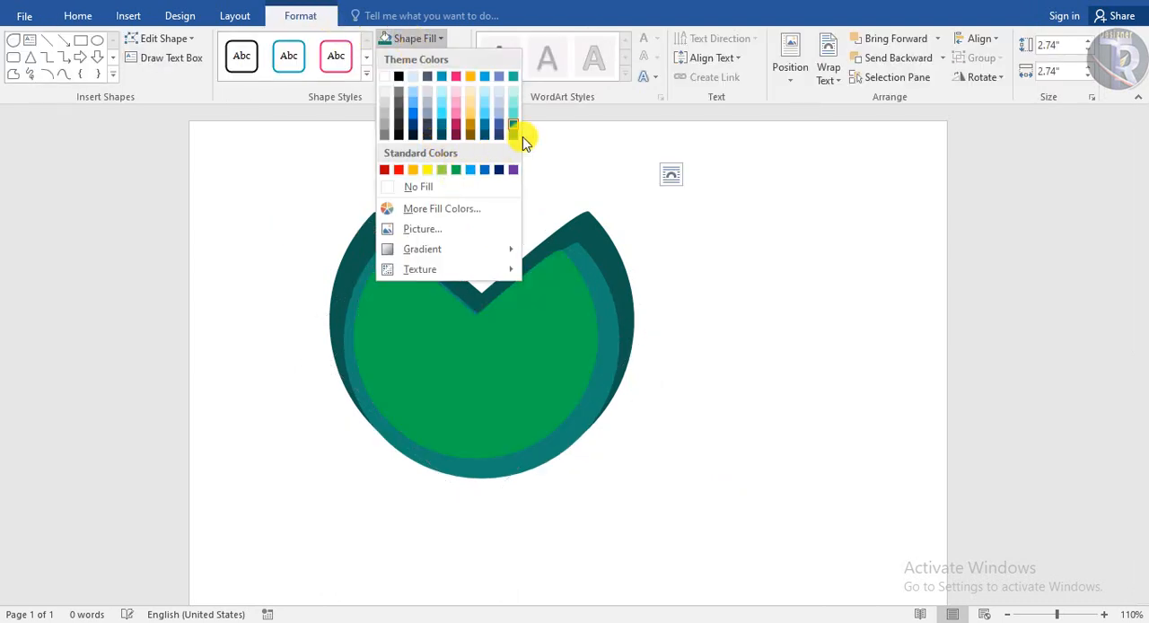
pyautogui.click(513, 113)
pyautogui.moveTo(549, 332); pyautogui.dragTo(552, 377)
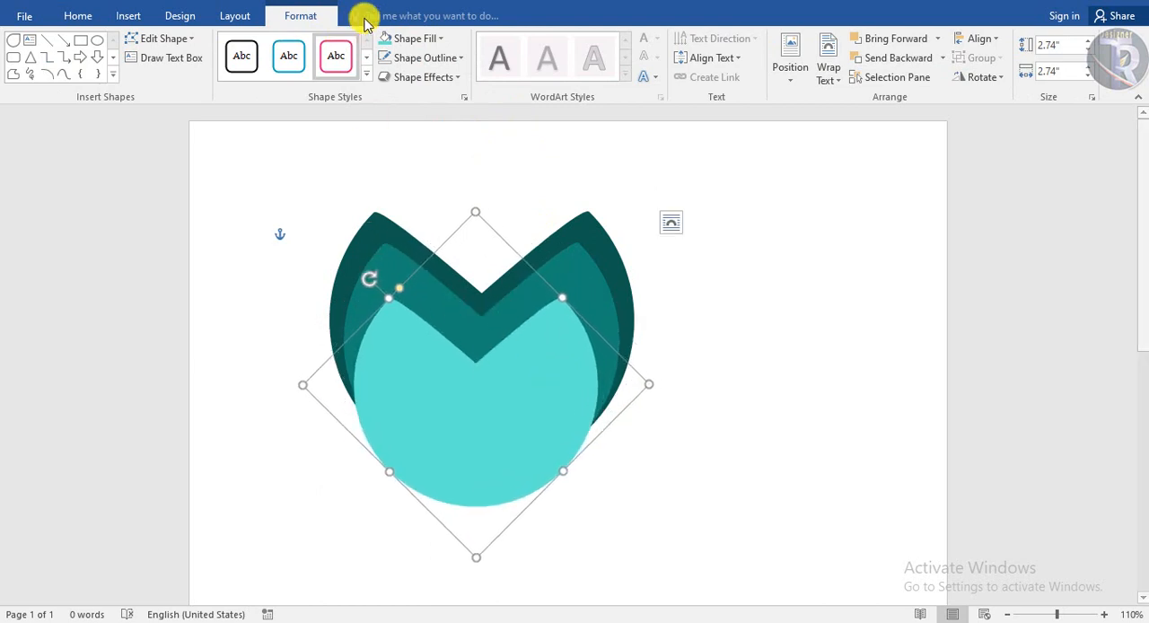
# Fill the front shape with white and shrink it toward its base so the teal shapes form a thicker letter M
pyautogui.click(423, 38)
pyautogui.click(385, 79)
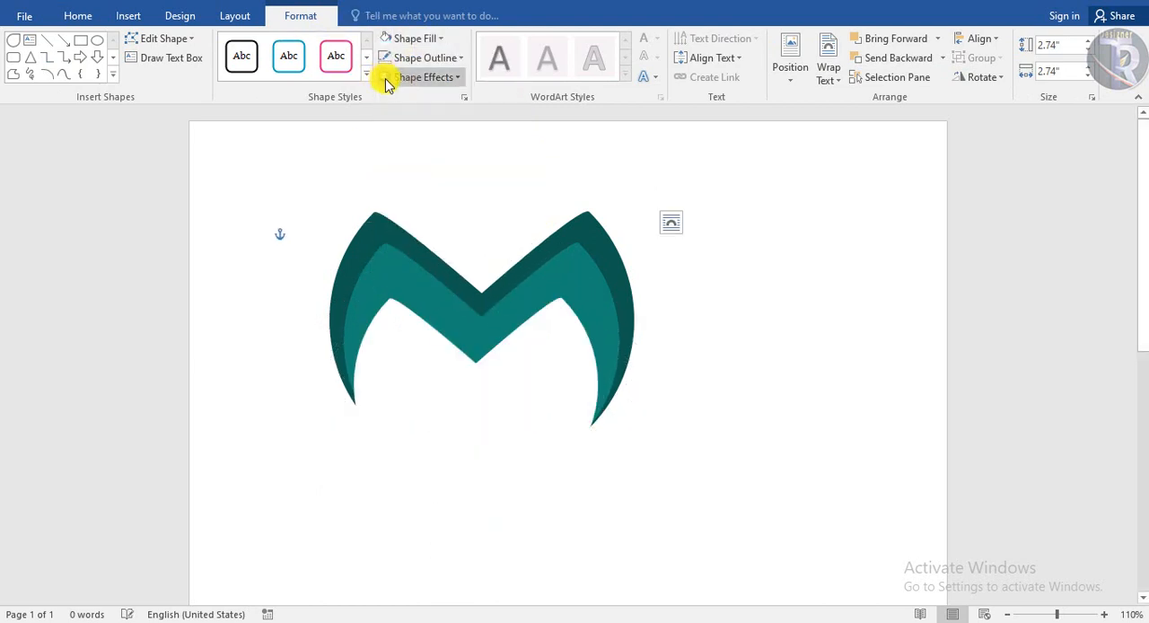
pyautogui.moveTo(482, 211); pyautogui.dragTo(480, 263)
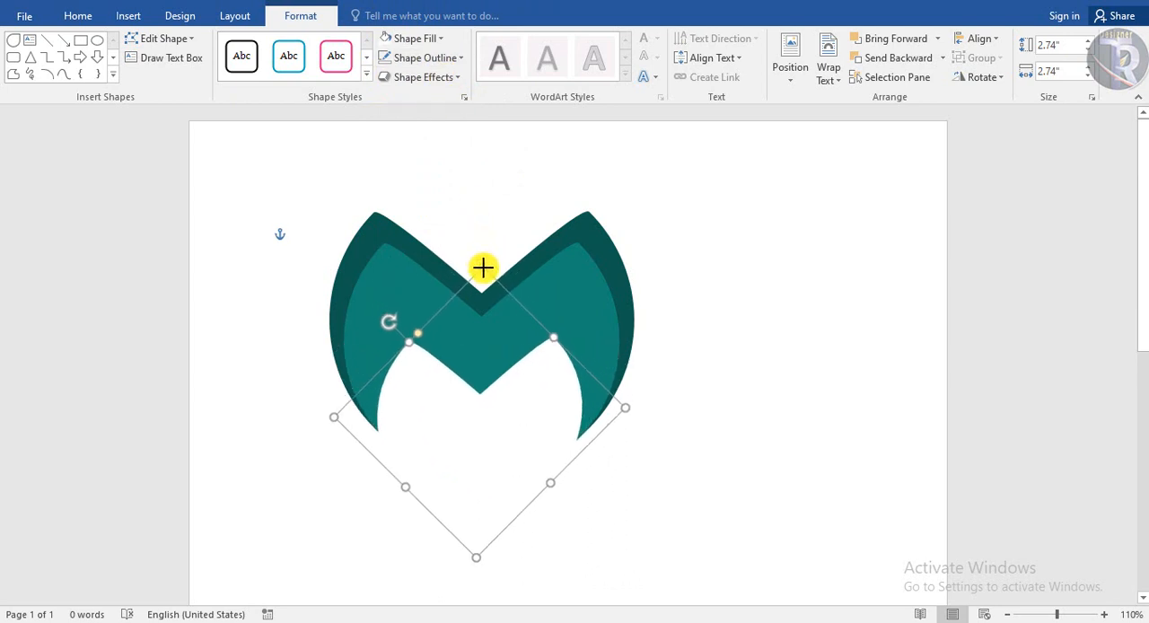
pyautogui.click(787, 456)
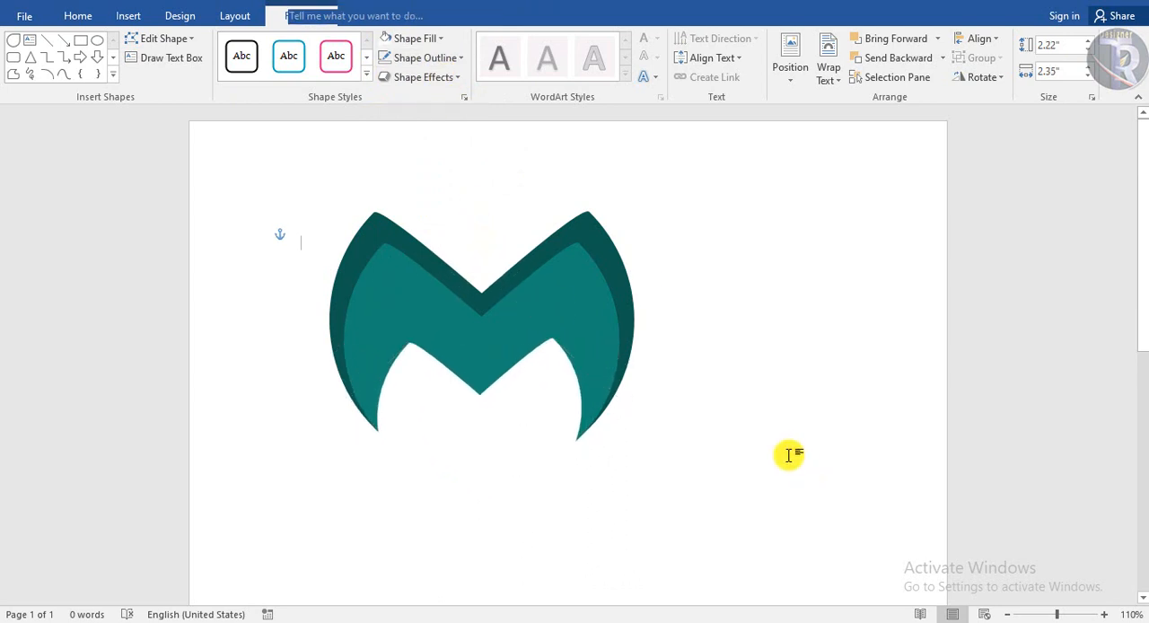
# Draw a circle about 0.47" in diameter in the white area beside the M's left leg
pyautogui.click(129, 16)
pyautogui.click(231, 72)
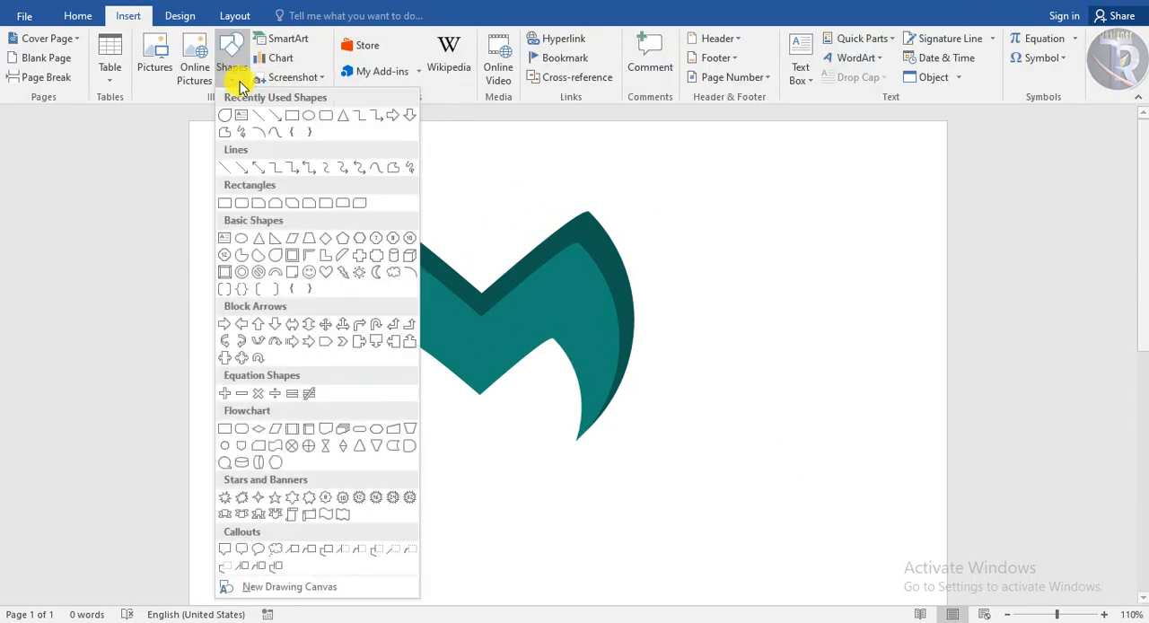
pyautogui.click(309, 117)
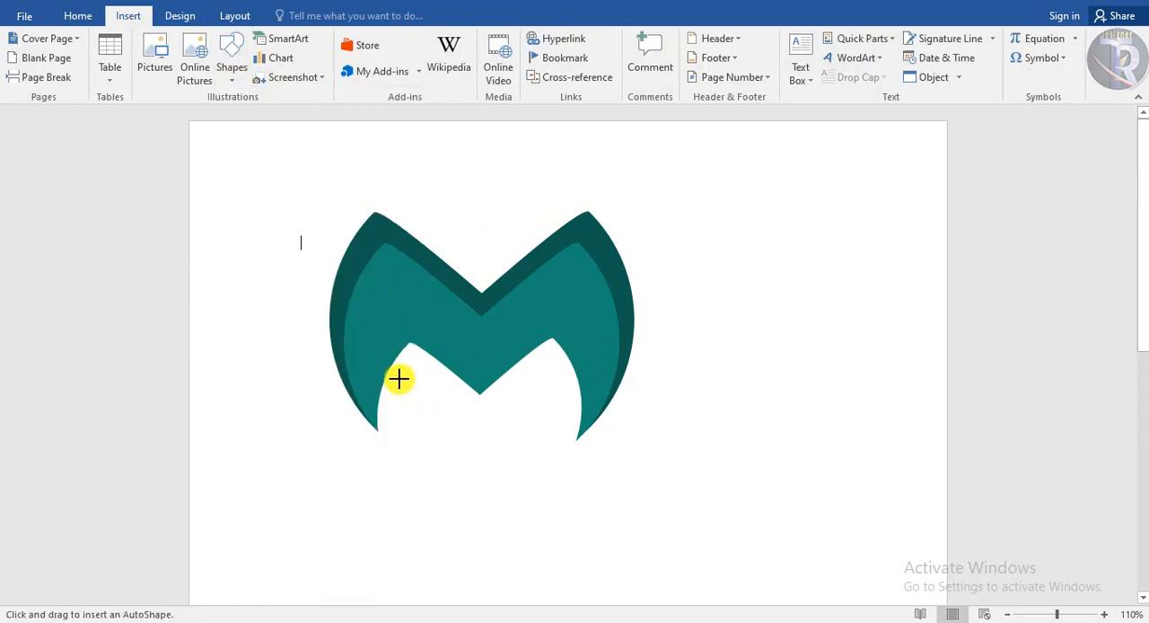
pyautogui.moveTo(398, 378); pyautogui.dragTo(439, 415)
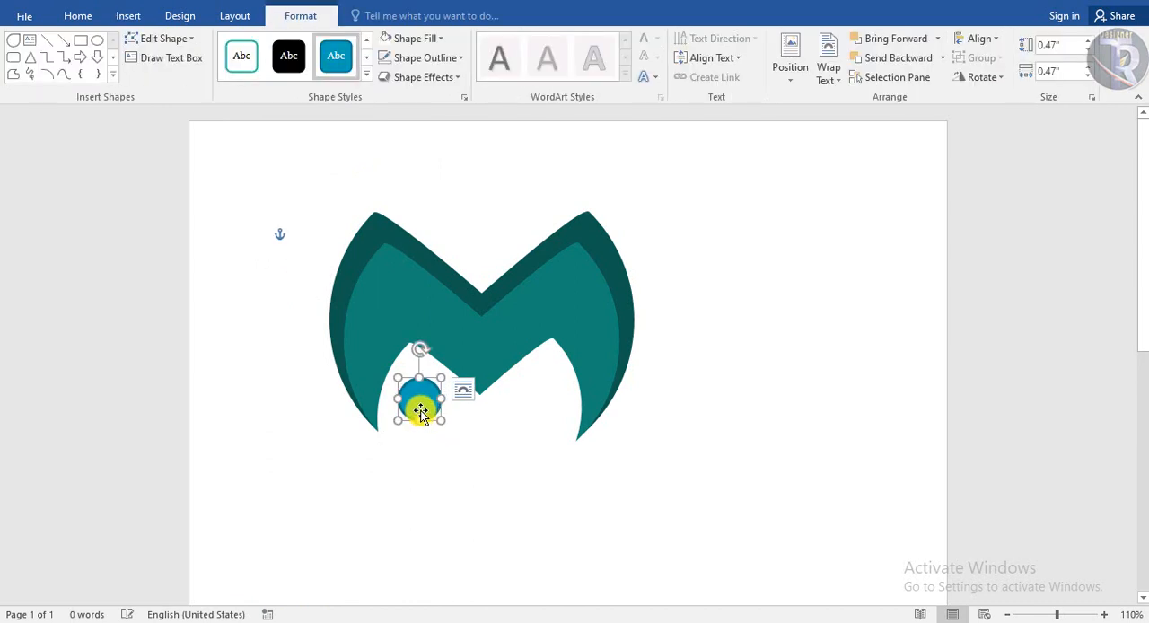
# Switch the small circle to a gradient fill and remove its outline
pyautogui.click(415, 39)
pyautogui.moveTo(526, 264)
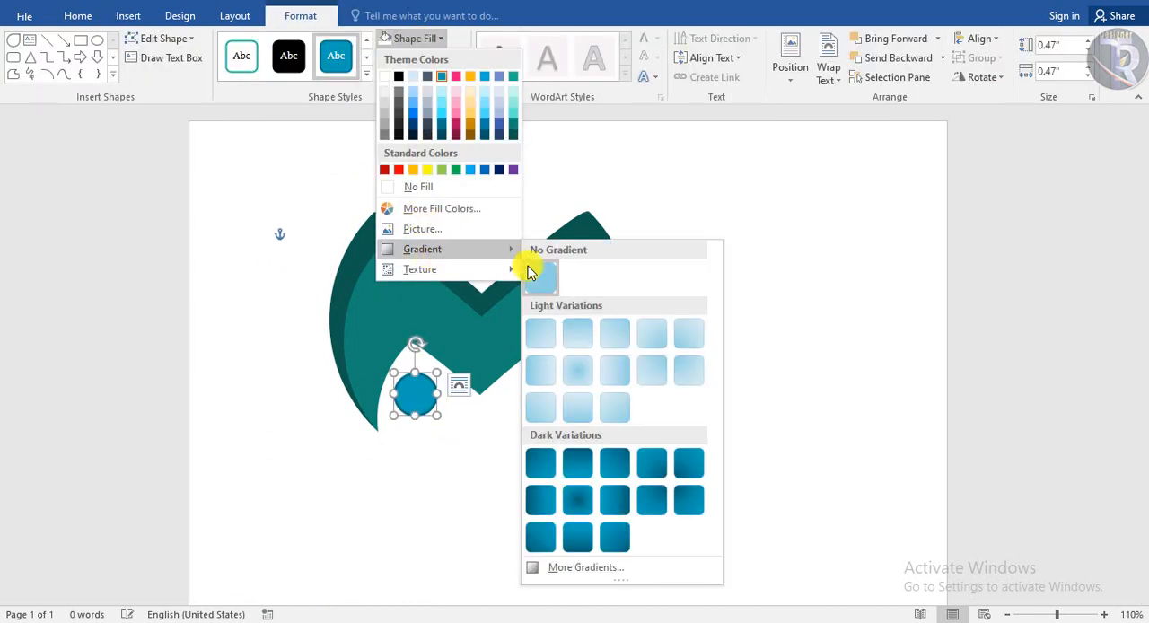
pyautogui.click(610, 570)
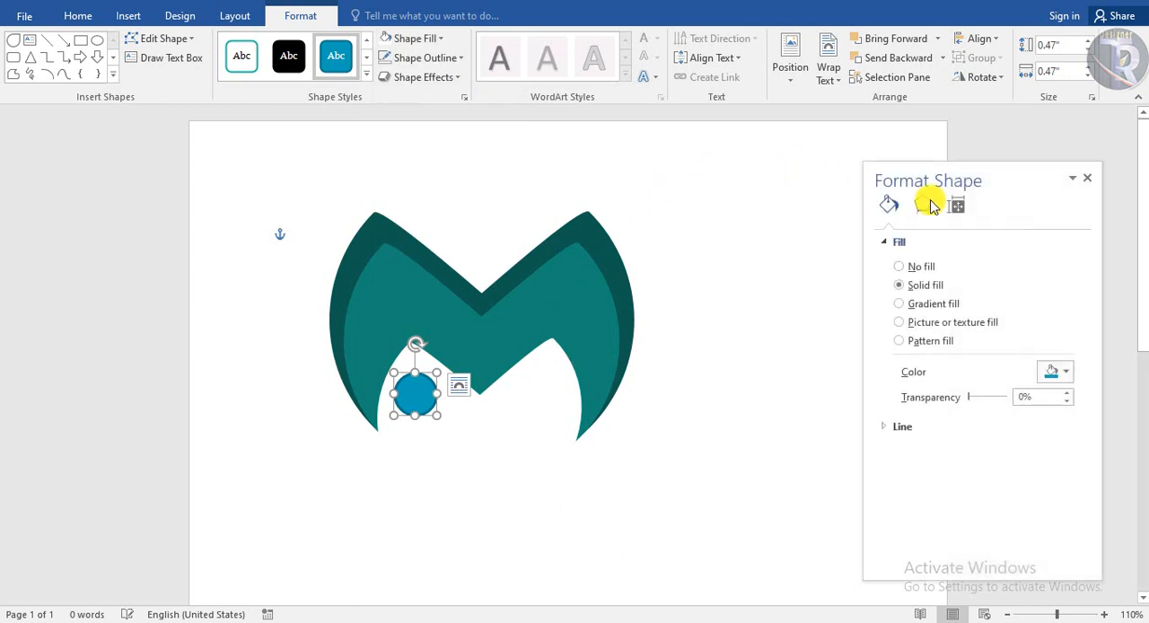
pyautogui.moveTo(968, 152); pyautogui.dragTo(799, 130)
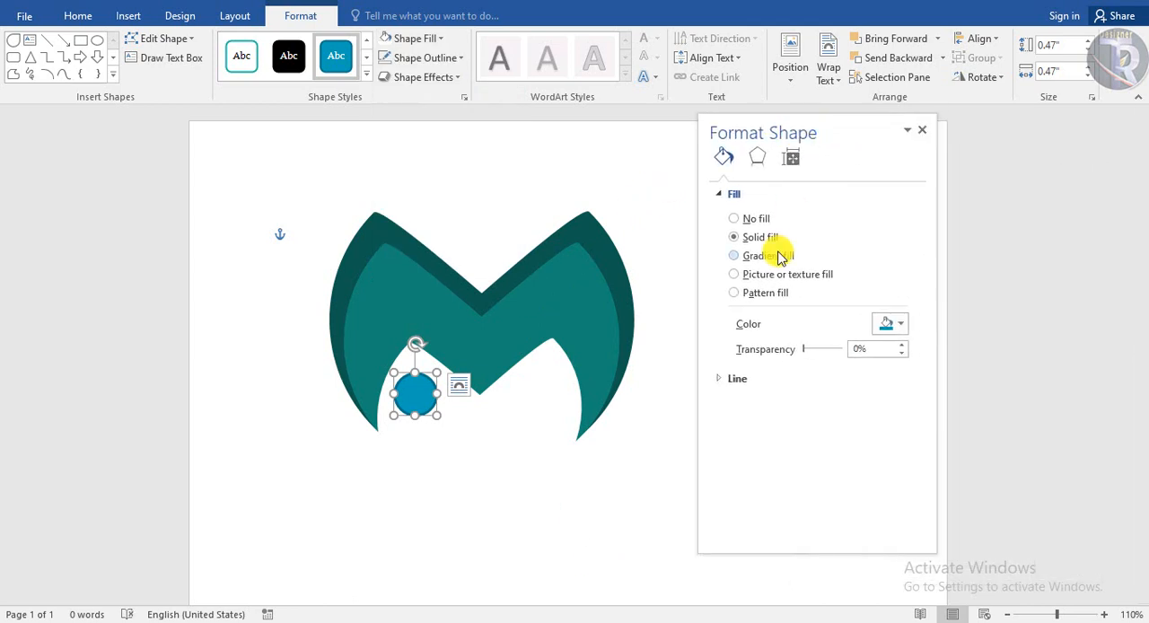
pyautogui.click(776, 255)
pyautogui.click(425, 57)
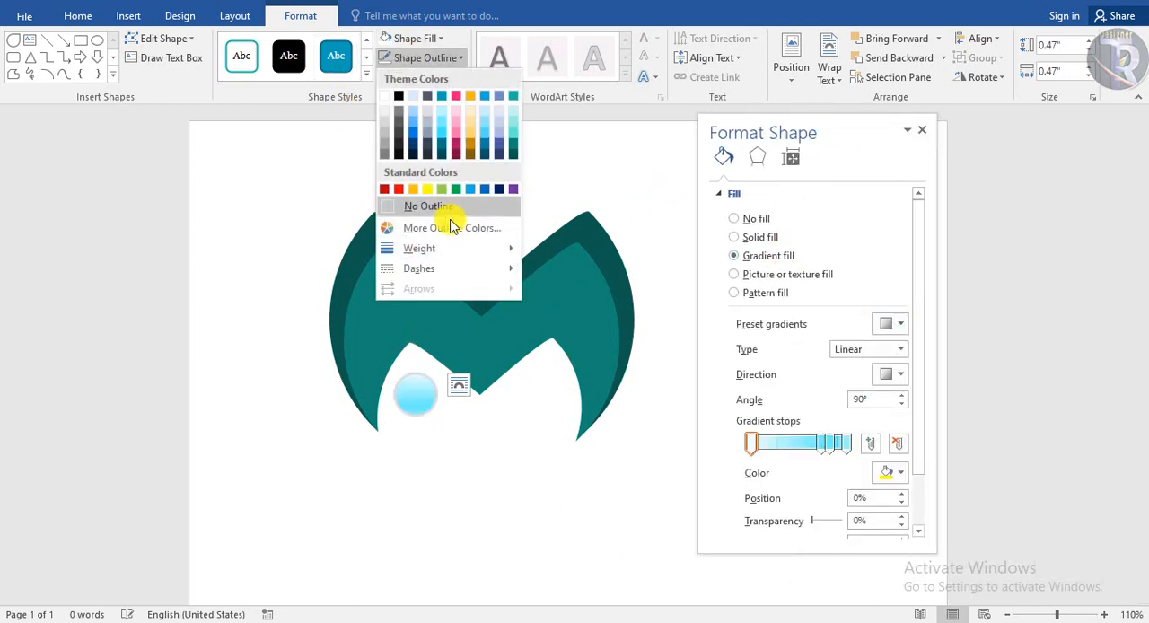
pyautogui.click(444, 208)
# Apply the dark teal radial preset gradient to the small circle
pyautogui.click(900, 325)
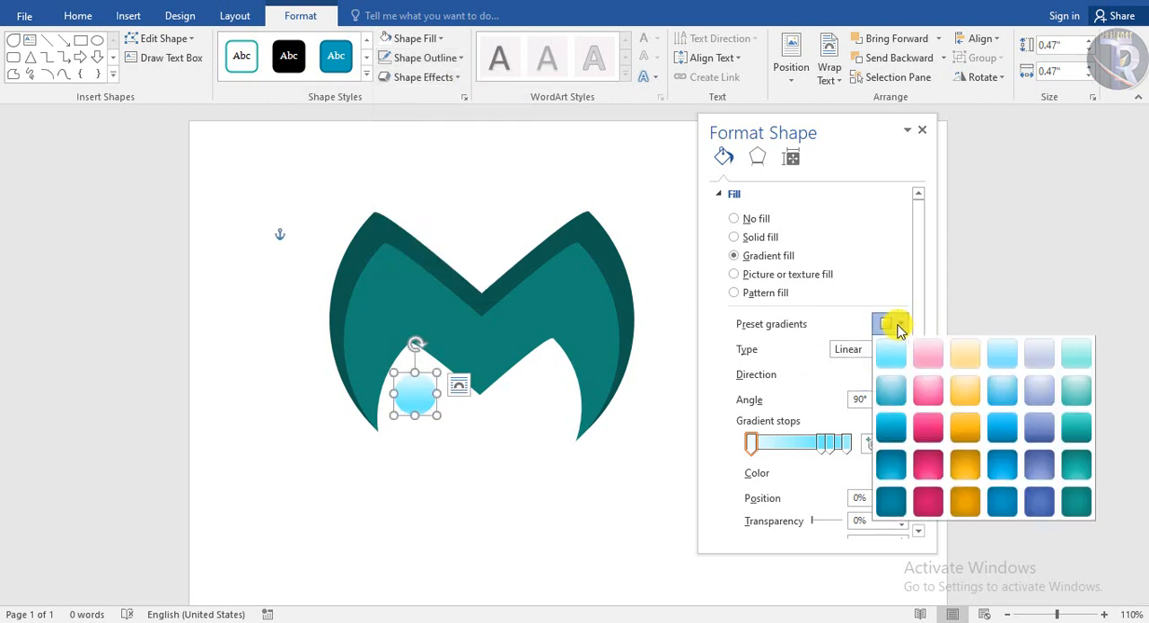
pyautogui.click(985, 460)
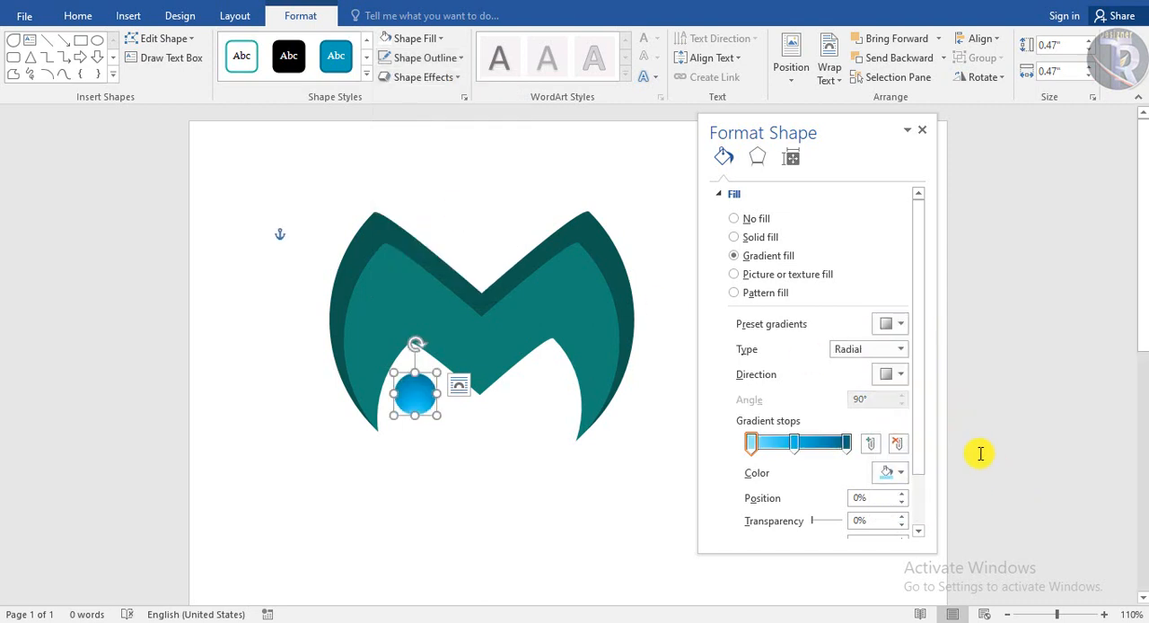
pyautogui.click(903, 326)
pyautogui.click(1059, 510)
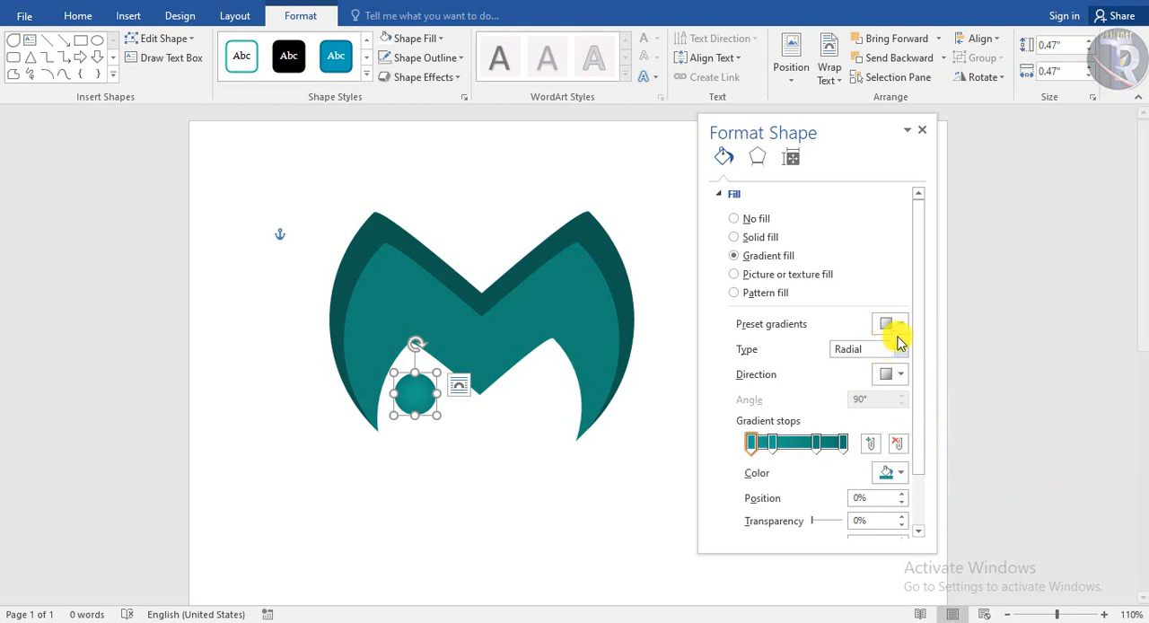
# Give the lighter teal M shape a gradient fill using the same dark teal radial preset as the circle
pyautogui.click(562, 318)
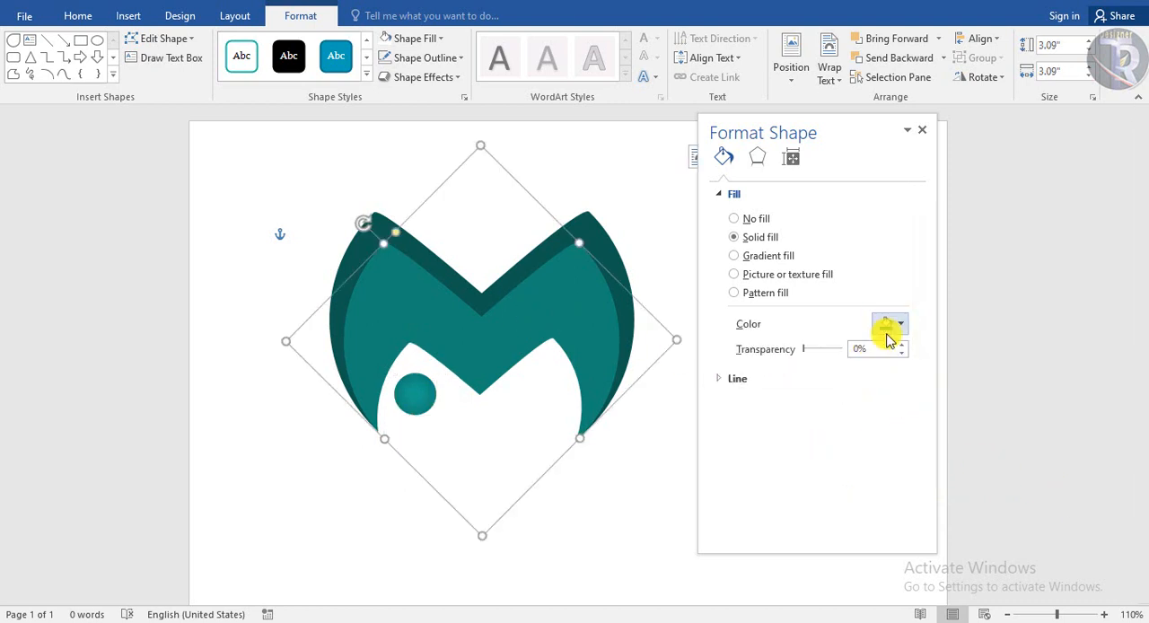
pyautogui.click(768, 259)
pyautogui.click(899, 327)
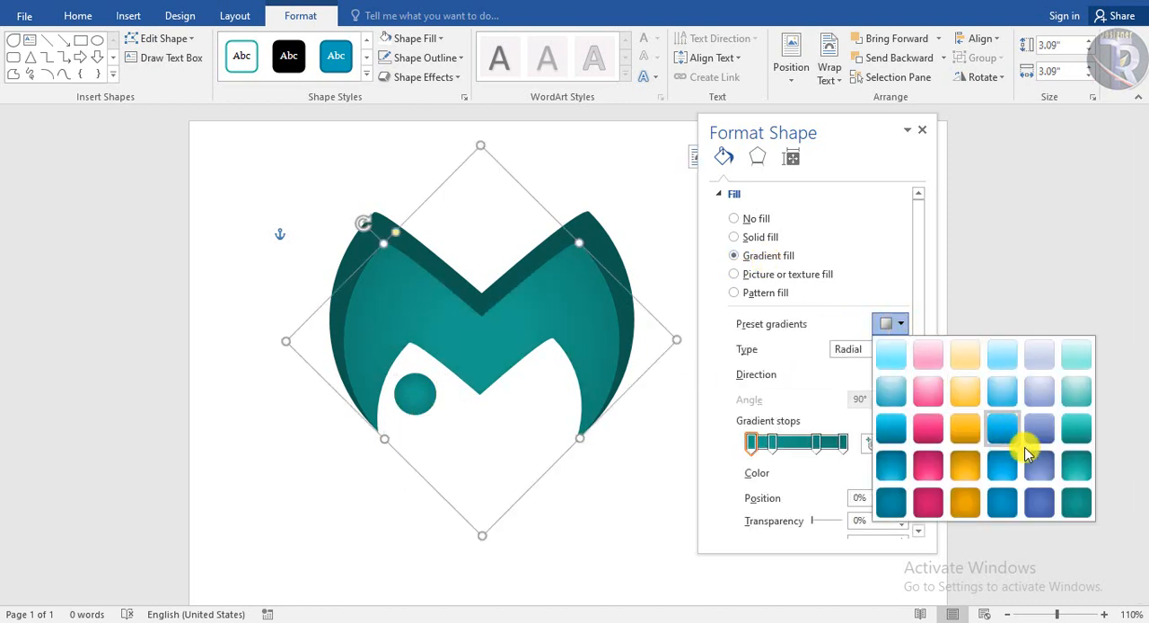
pyautogui.click(1069, 478)
pyautogui.click(900, 325)
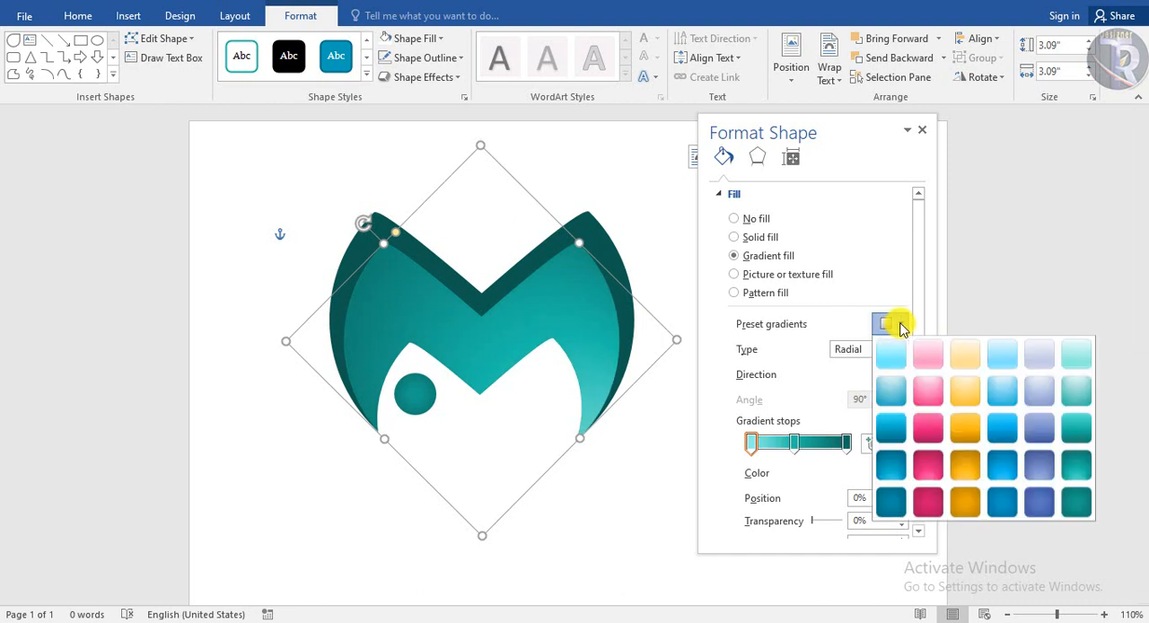
pyautogui.click(1074, 496)
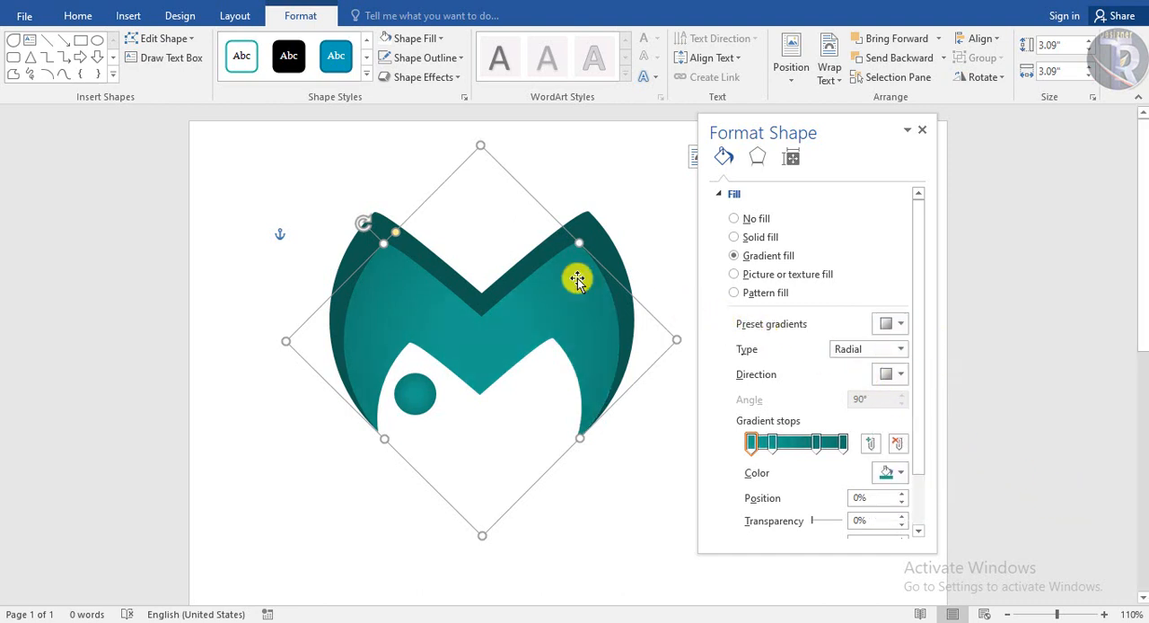
# Fill the larger, darkest M shape behind with a linear teal preset gradient running from light to dark
pyautogui.click(558, 250)
pyautogui.click(897, 327)
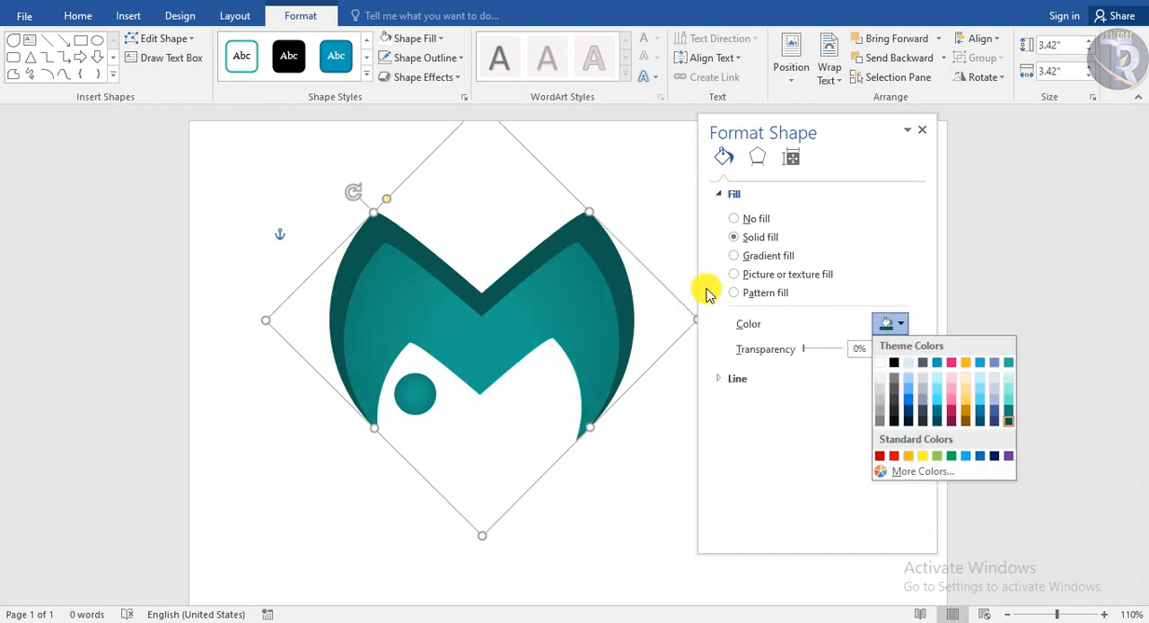
pyautogui.click(770, 262)
pyautogui.click(892, 330)
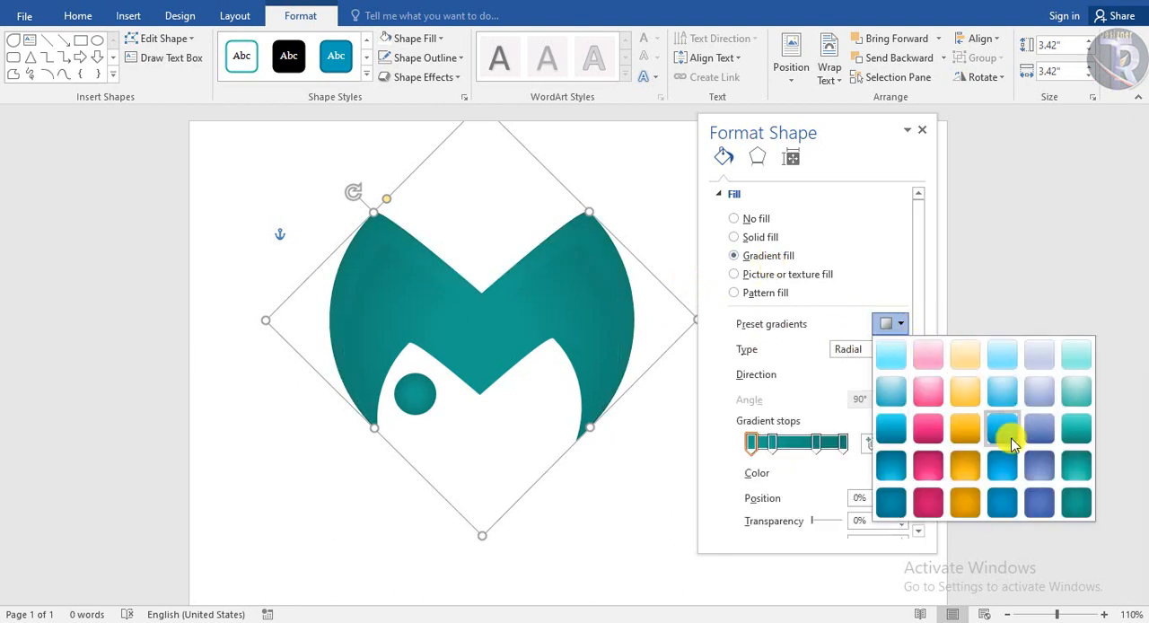
pyautogui.click(1071, 464)
pyautogui.click(896, 324)
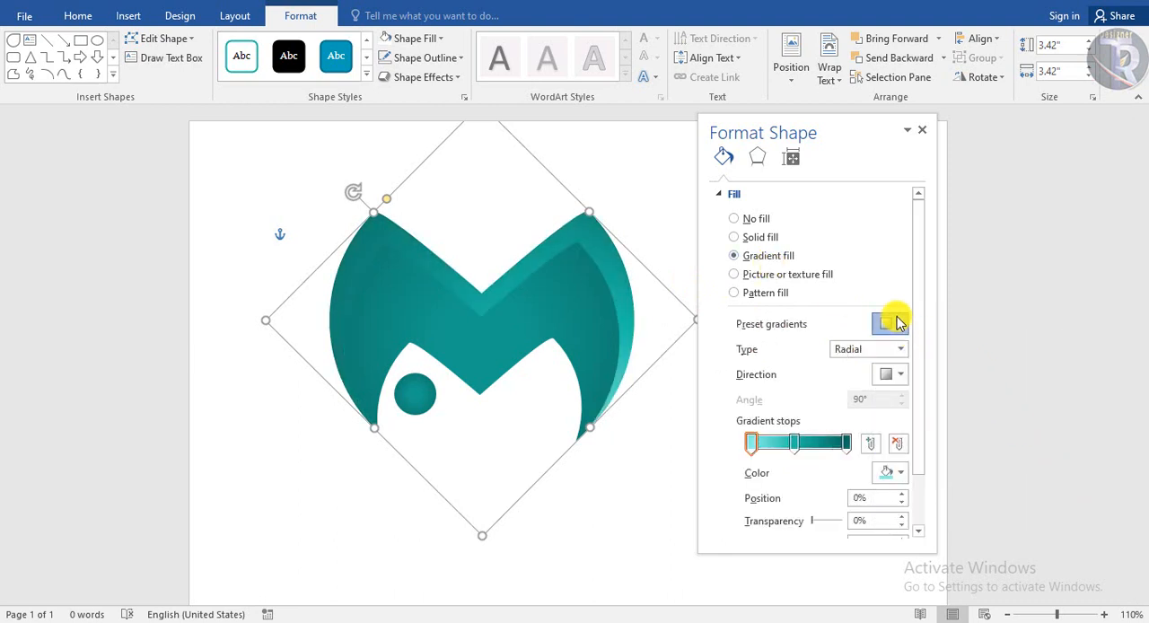
pyautogui.click(1078, 429)
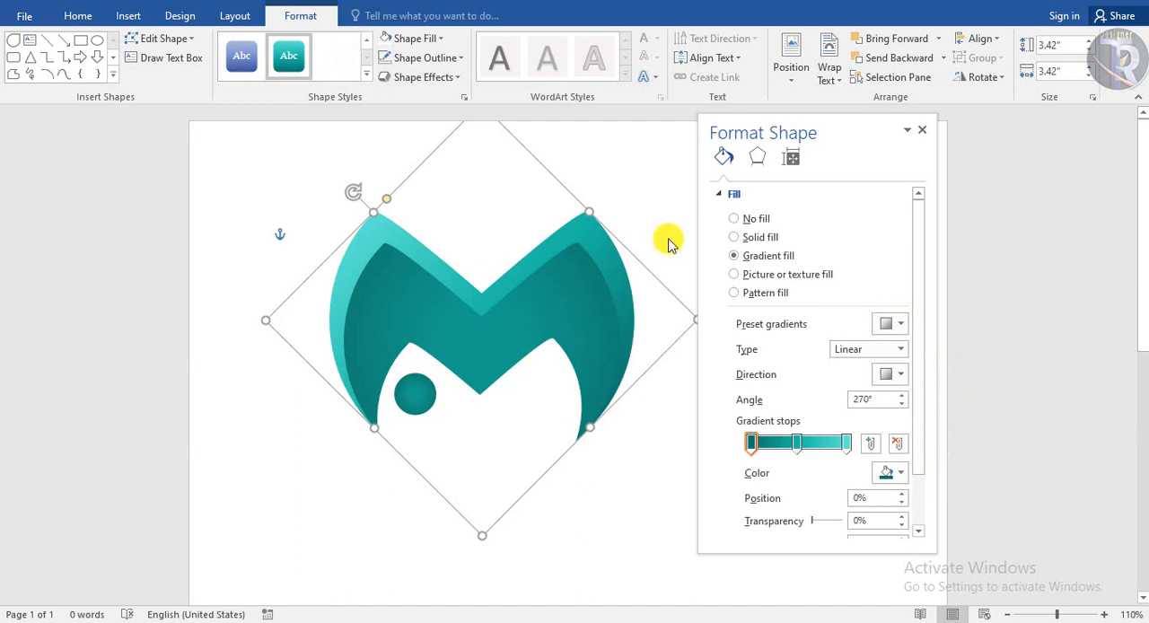
pyautogui.click(636, 171)
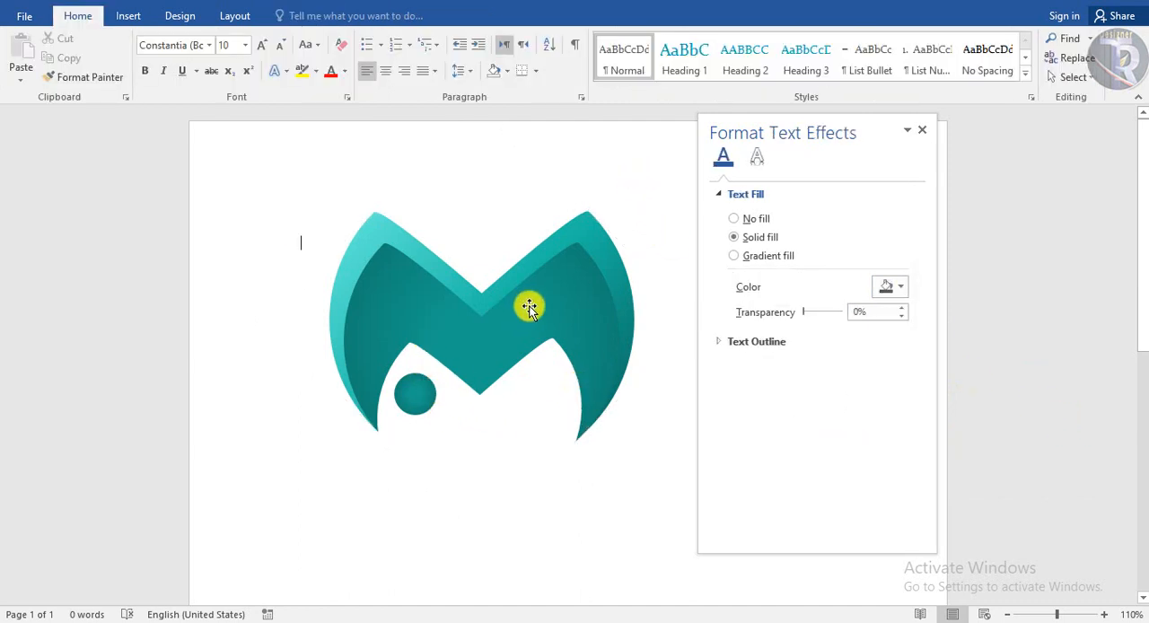
# Apply the blue Radial Gradient - Accent 4 preset to the small circle
pyautogui.click(421, 393)
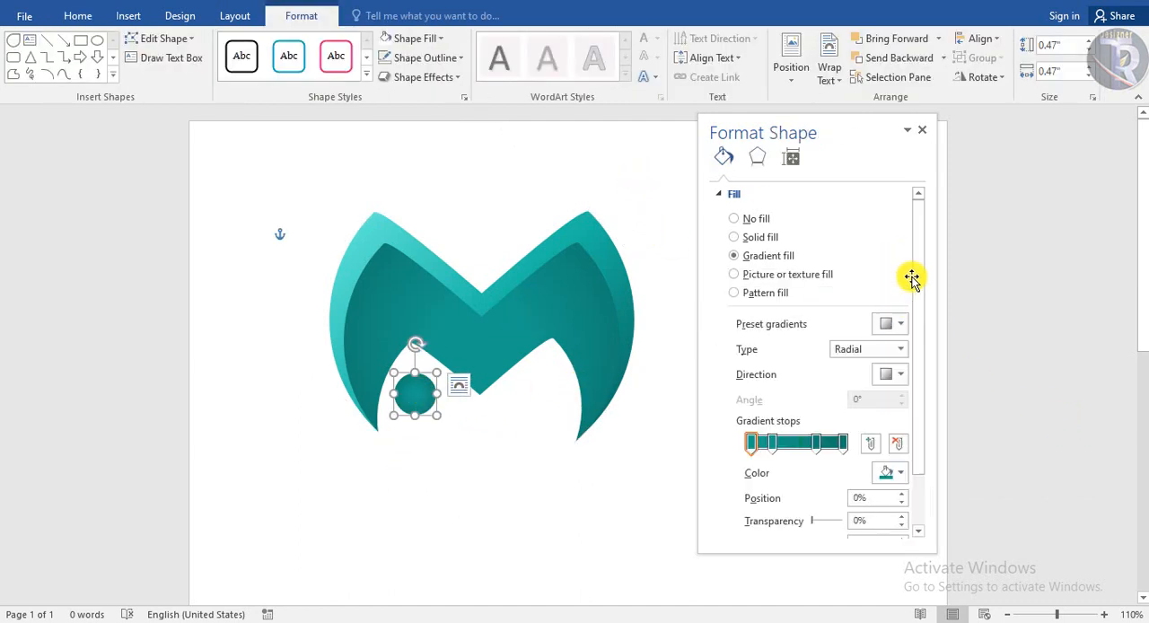
pyautogui.click(896, 324)
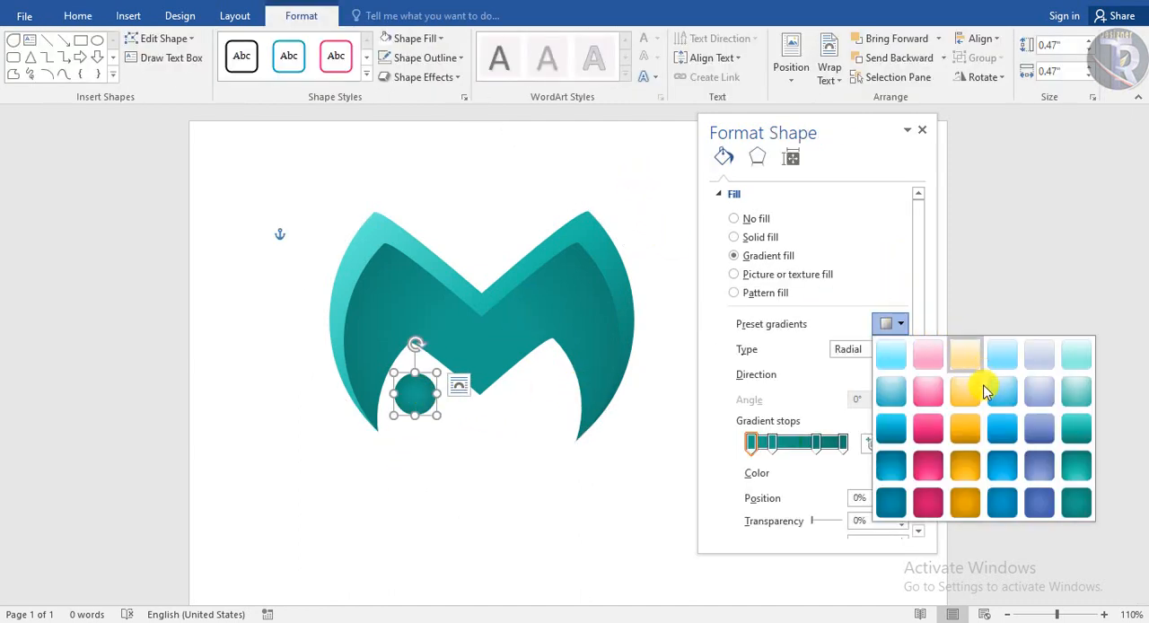
pyautogui.click(1017, 505)
pyautogui.click(536, 508)
# Duplicate the blue circle and place the copy in the white area beside the M's right leg
pyautogui.click(413, 400)
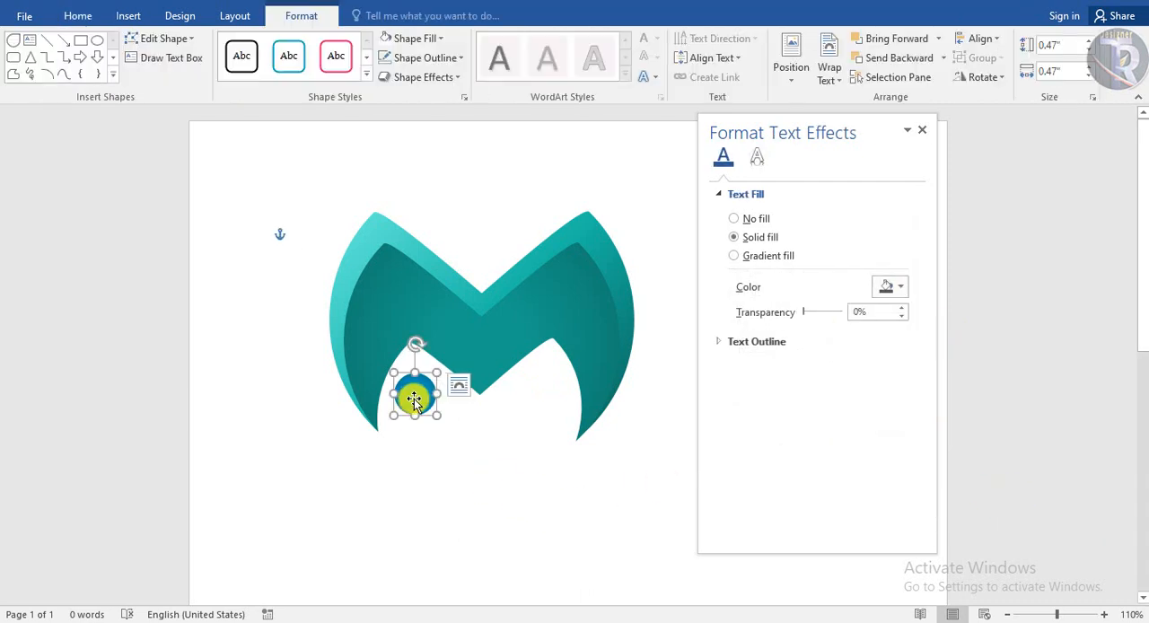
pyautogui.moveTo(414, 401); pyautogui.dragTo(519, 410)
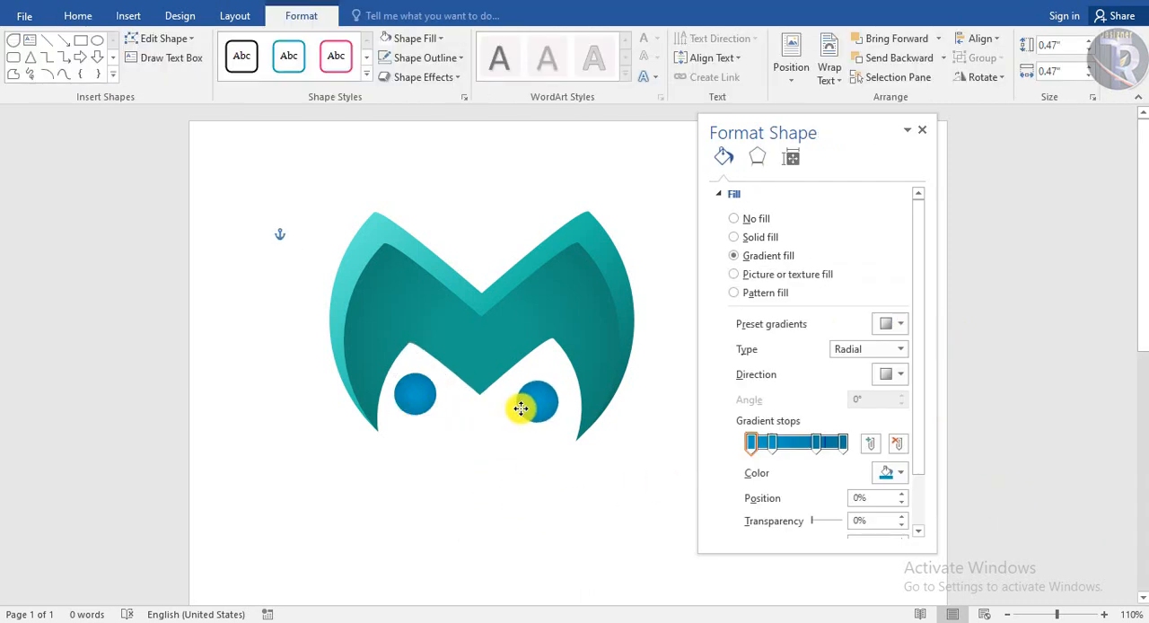
pyautogui.click(534, 490)
pyautogui.click(662, 530)
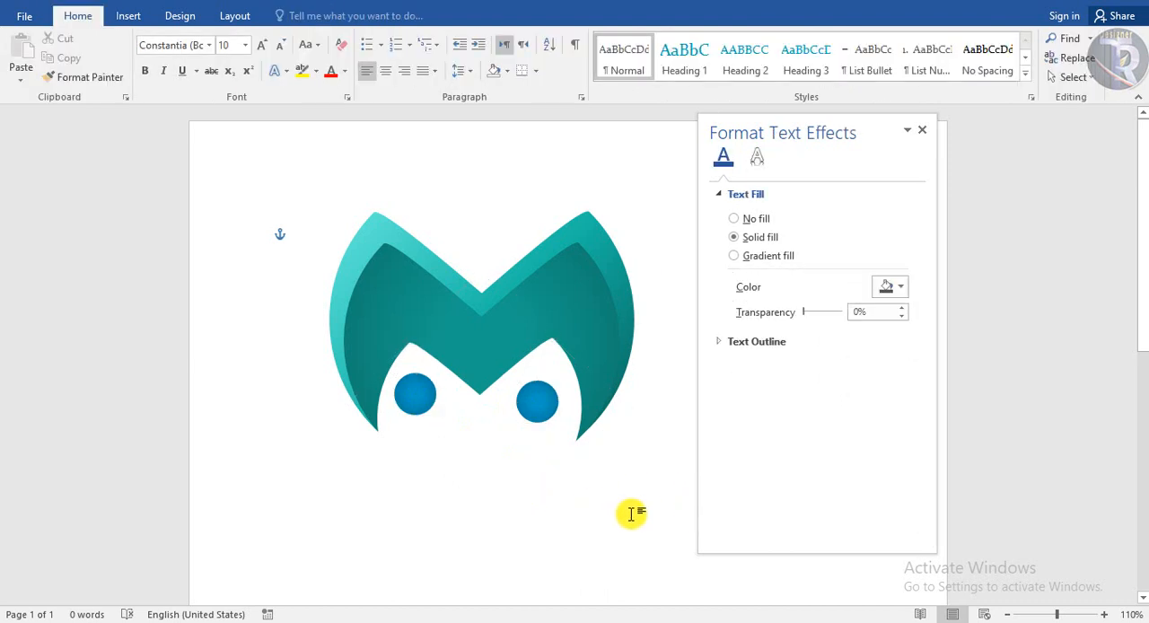
# Draw a narrow freeform wedge about 1.01" high and 0.65" wide above the M's central notch, pointing down
pyautogui.click(124, 17)
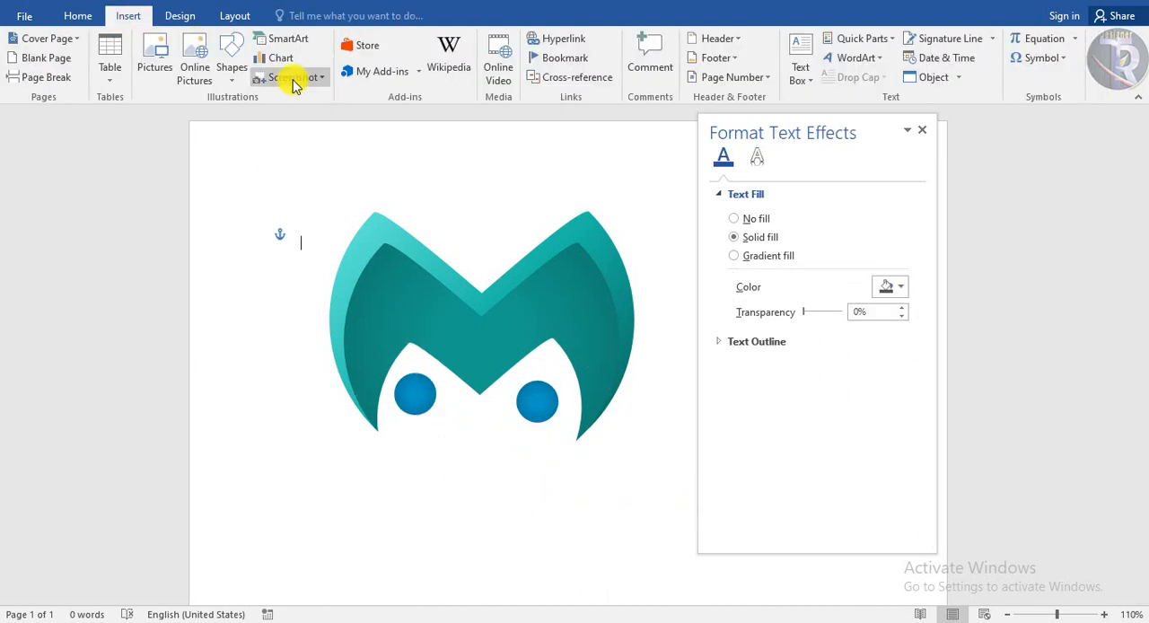
pyautogui.click(234, 79)
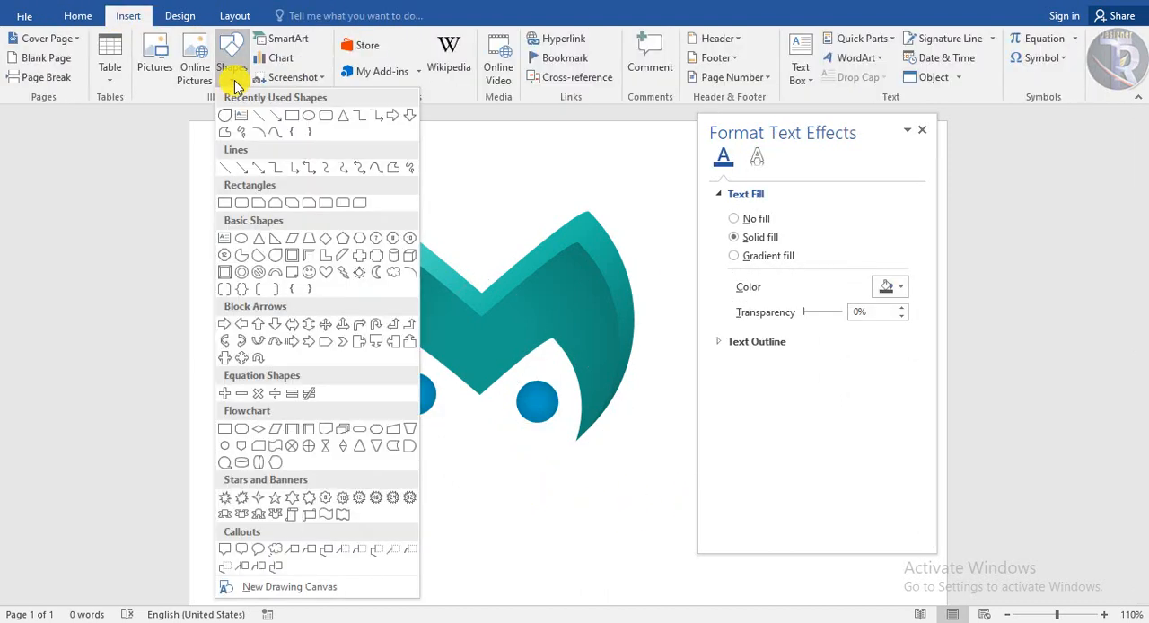
pyautogui.click(370, 167)
pyautogui.moveTo(482, 278); pyautogui.dragTo(433, 211)
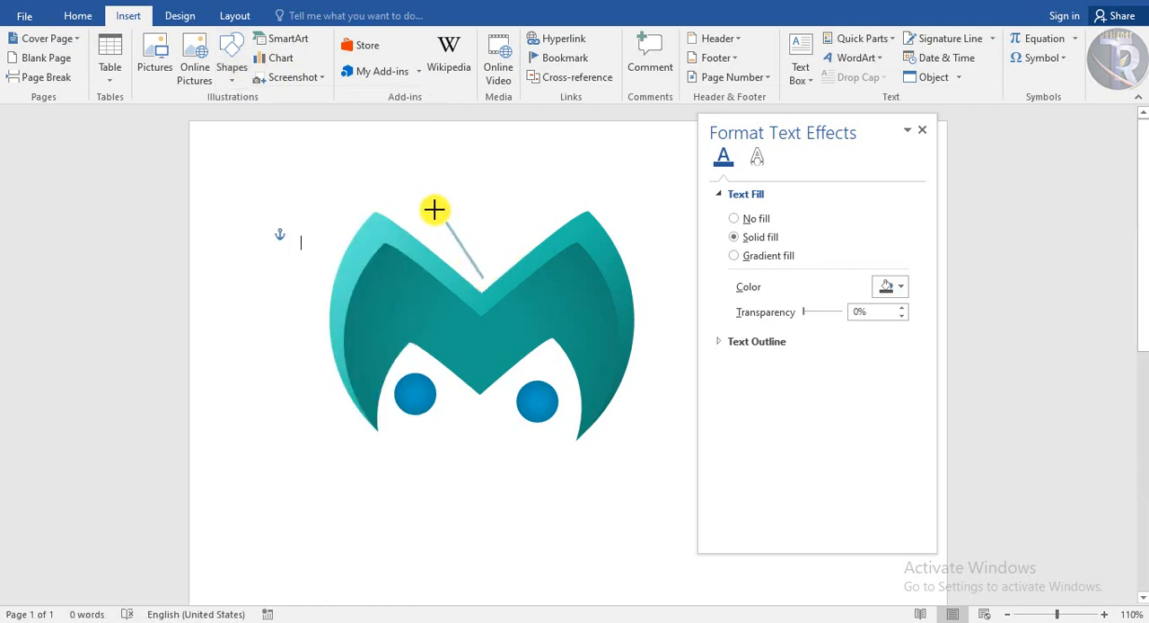
pyautogui.click(483, 278)
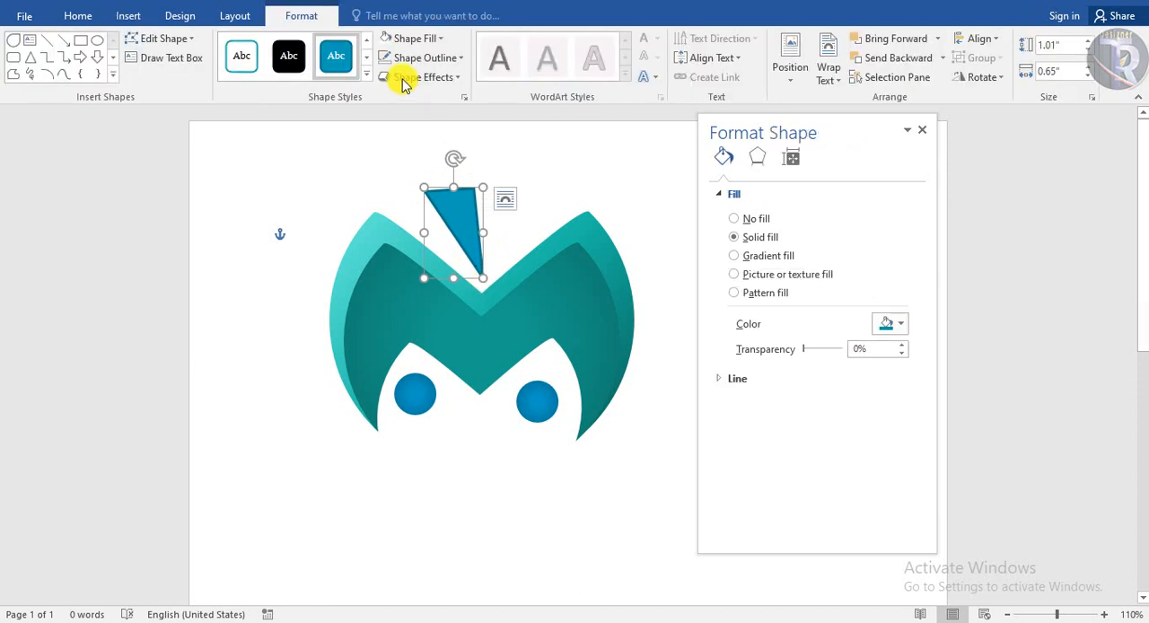
# Nudge the wedge slightly down, switch it to a gradient fill and remove its outline
pyautogui.click(296, 61)
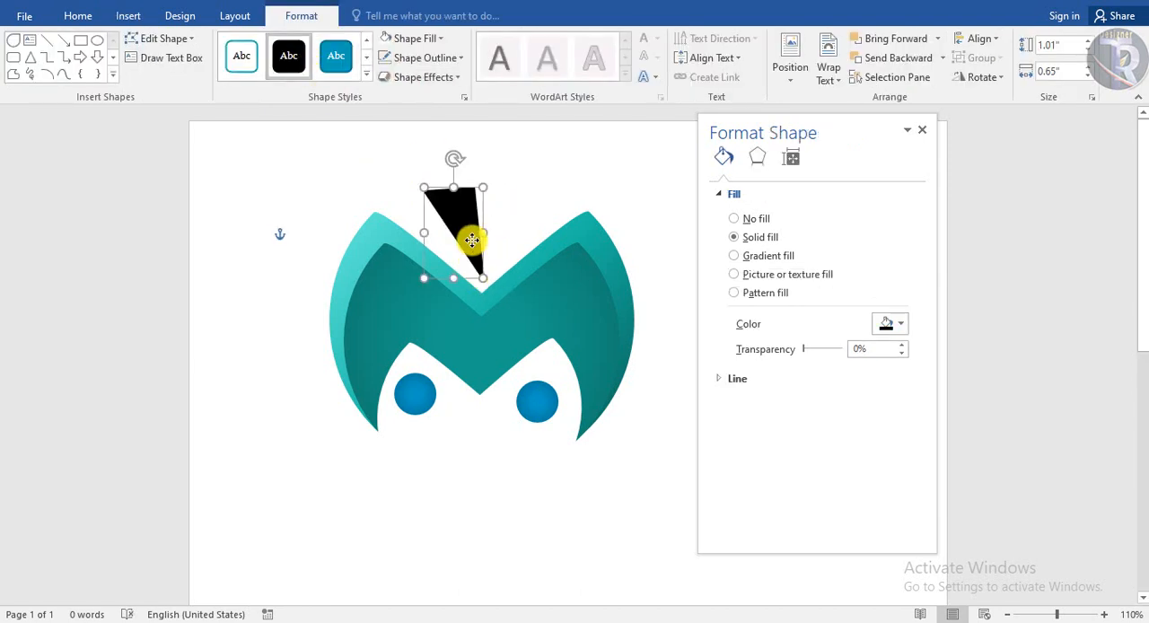
pyautogui.moveTo(471, 240); pyautogui.dragTo(470, 243)
pyautogui.click(753, 256)
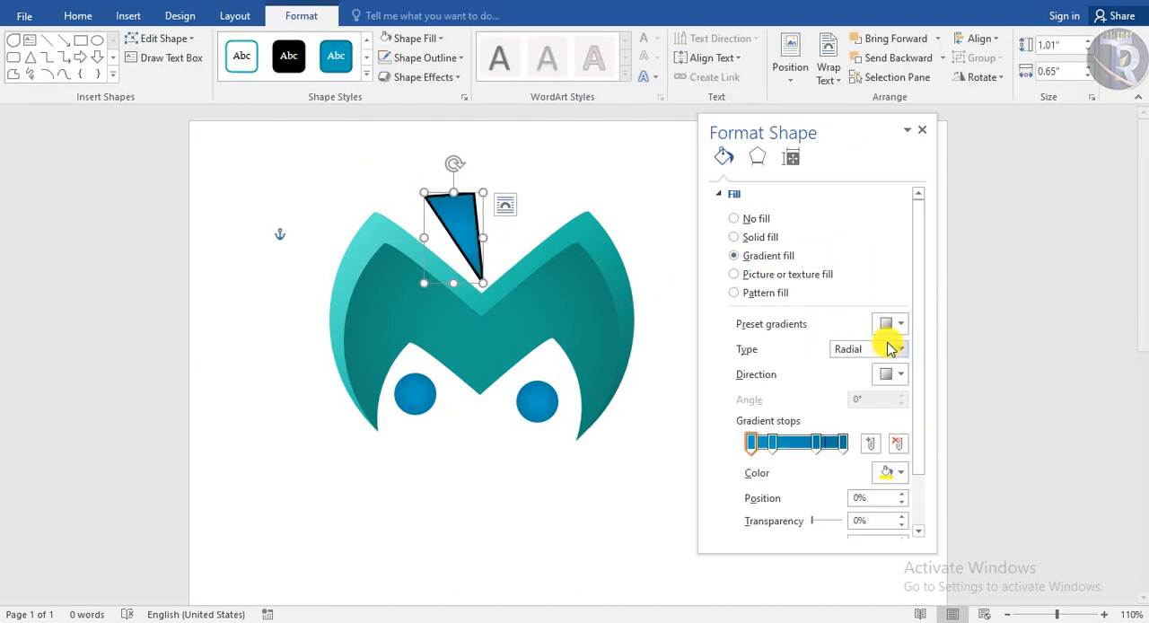
pyautogui.click(426, 58)
pyautogui.click(423, 206)
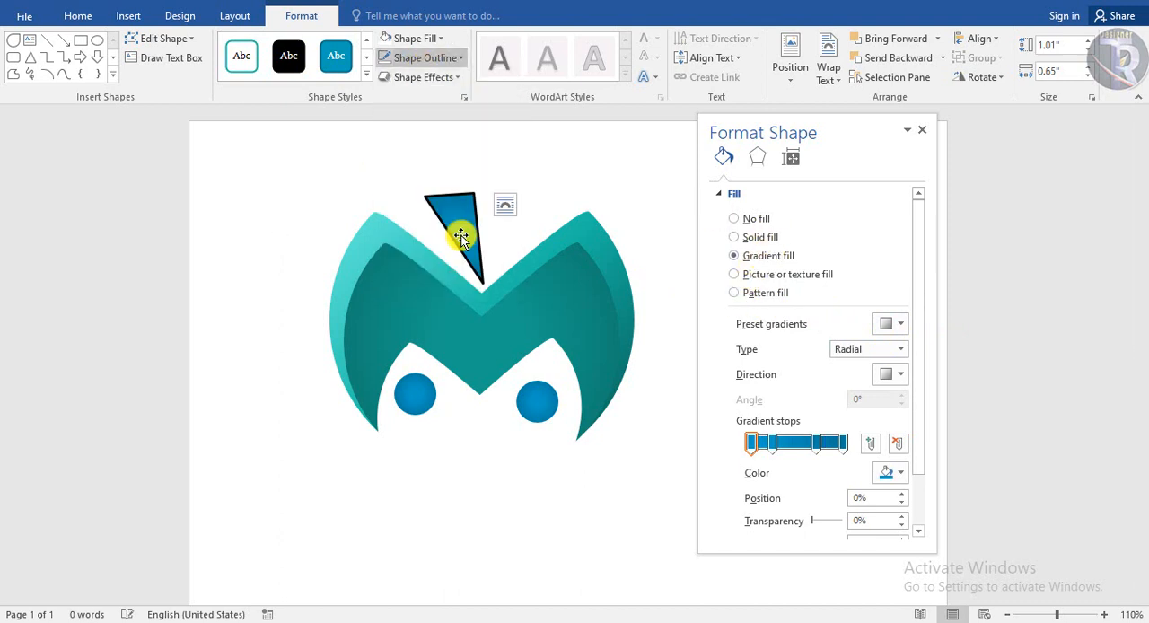
# Apply the same blue radial preset gradient as the circles to the wedge and close the formatting pane
pyautogui.click(900, 325)
pyautogui.click(1001, 508)
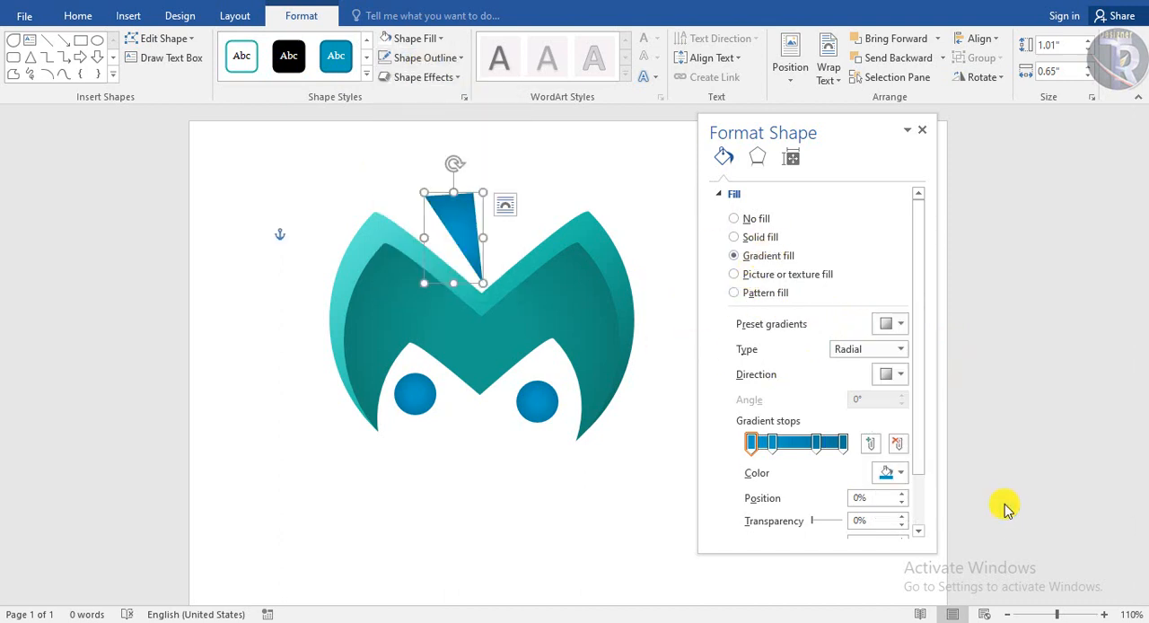
pyautogui.click(648, 183)
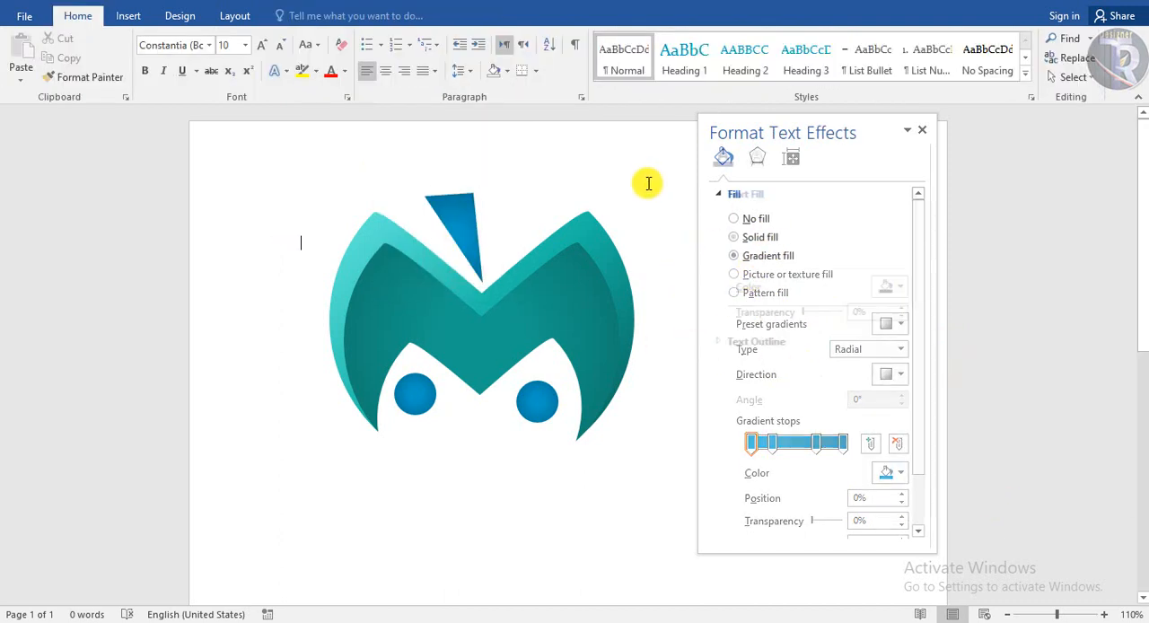
pyautogui.click(922, 133)
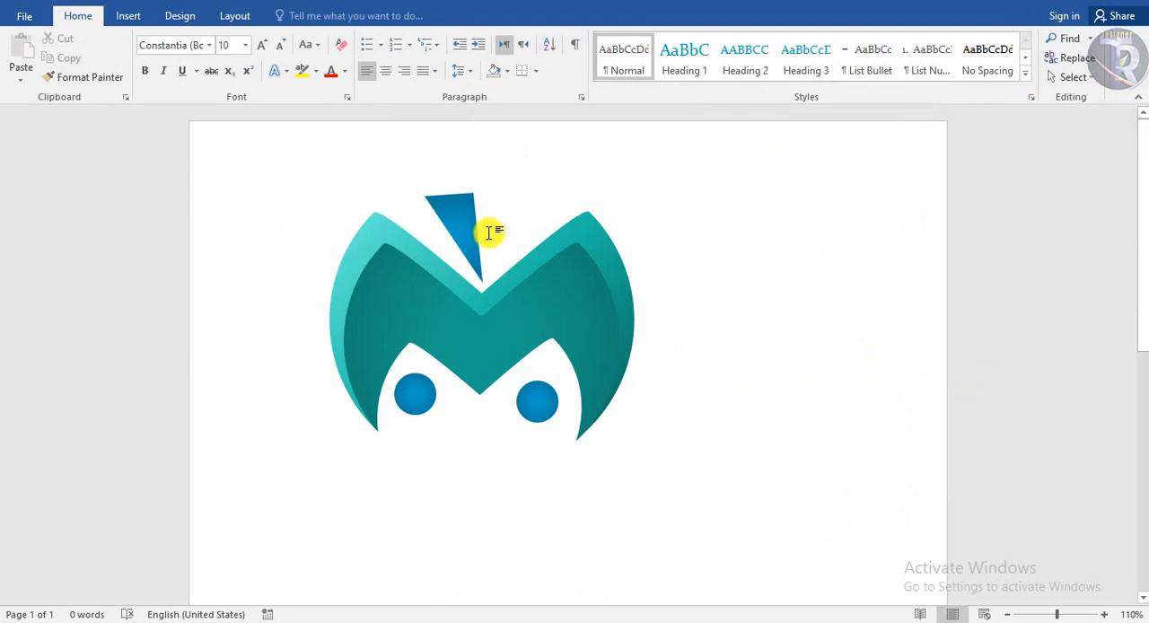
# Select the wedge, both circles and the two teal M shapes together as objects
pyautogui.click(1074, 77)
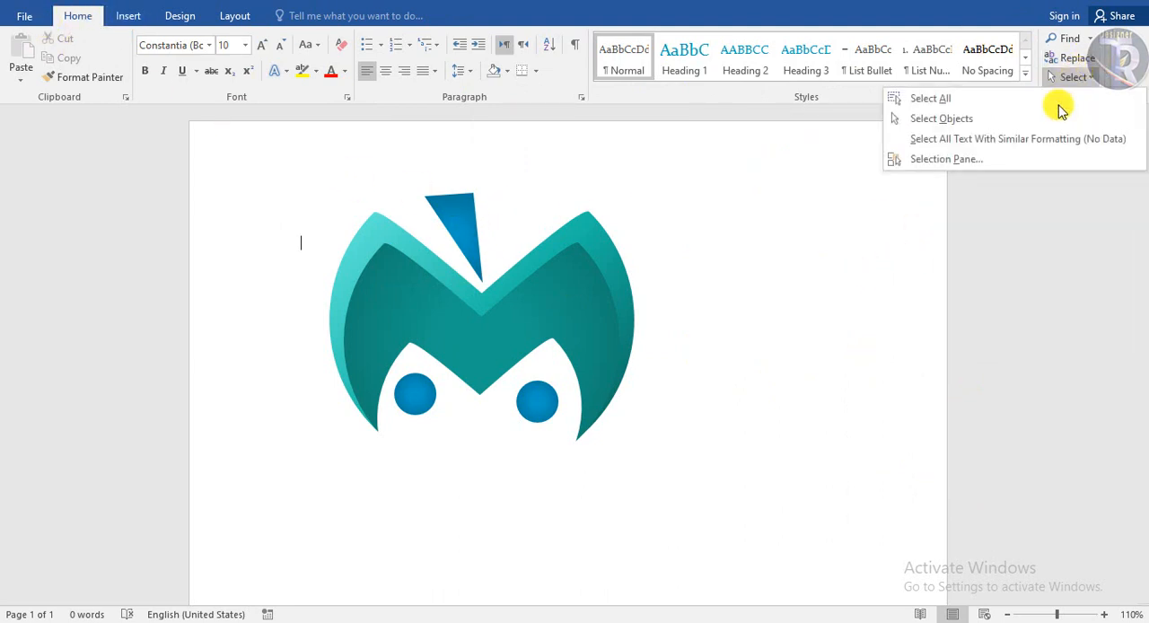
pyautogui.click(961, 118)
pyautogui.moveTo(862, 140); pyautogui.dragTo(242, 509)
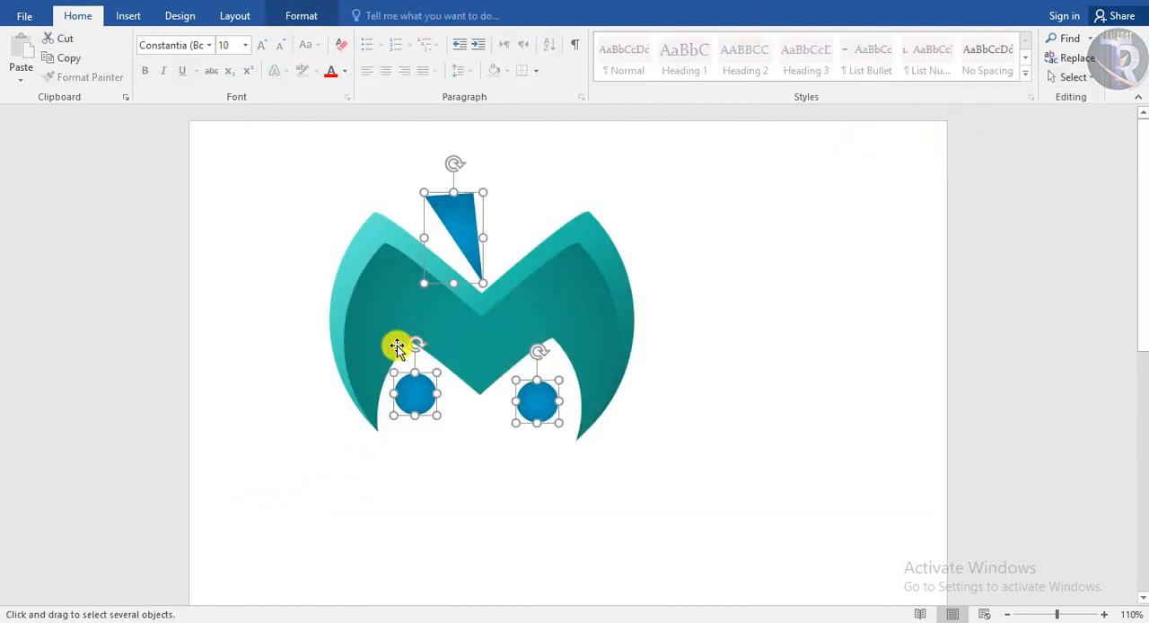
pyautogui.keyDown('shift'); pyautogui.click(357, 267); pyautogui.keyUp('shift')
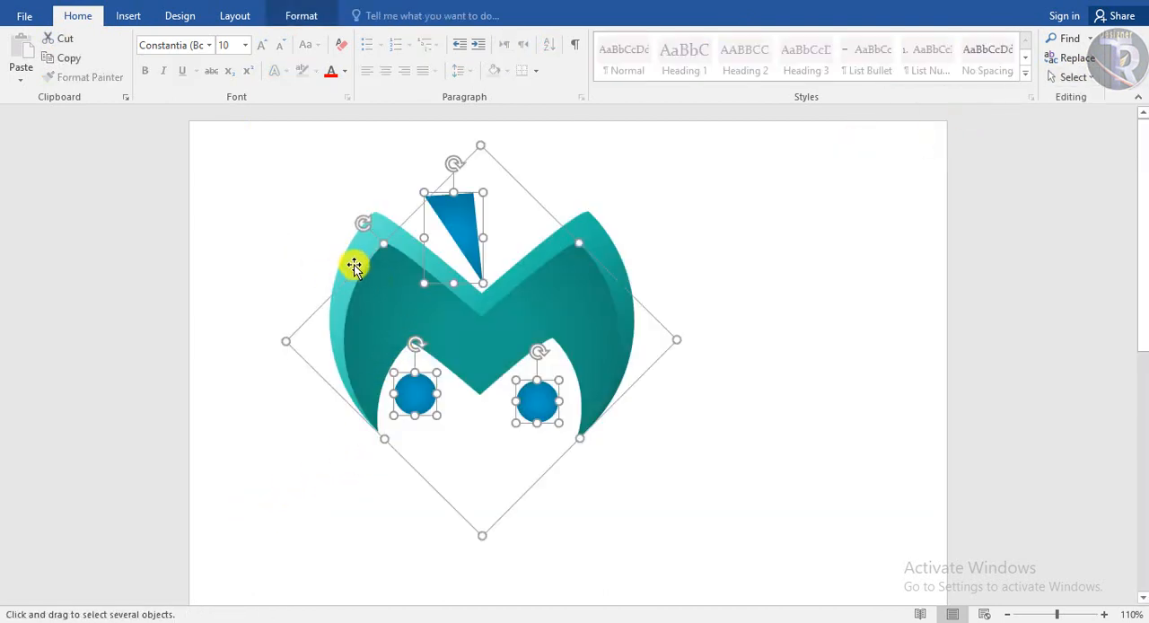
pyautogui.keyDown('shift'); pyautogui.click(353, 264); pyautogui.keyUp('shift')
# Try to group the selected shapes without the white cutout teardrop, and undo that grouping
pyautogui.rightClick(354, 264)
pyautogui.moveTo(425, 359)
pyautogui.click(539, 363)
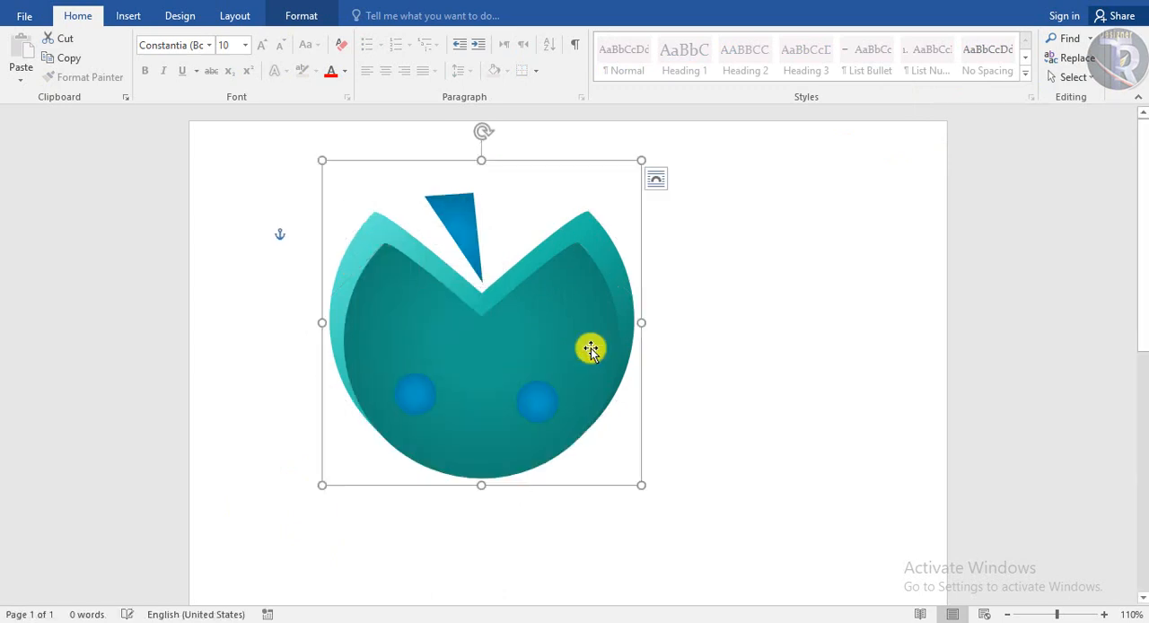
pyautogui.hotkey('ctrl', 'z')
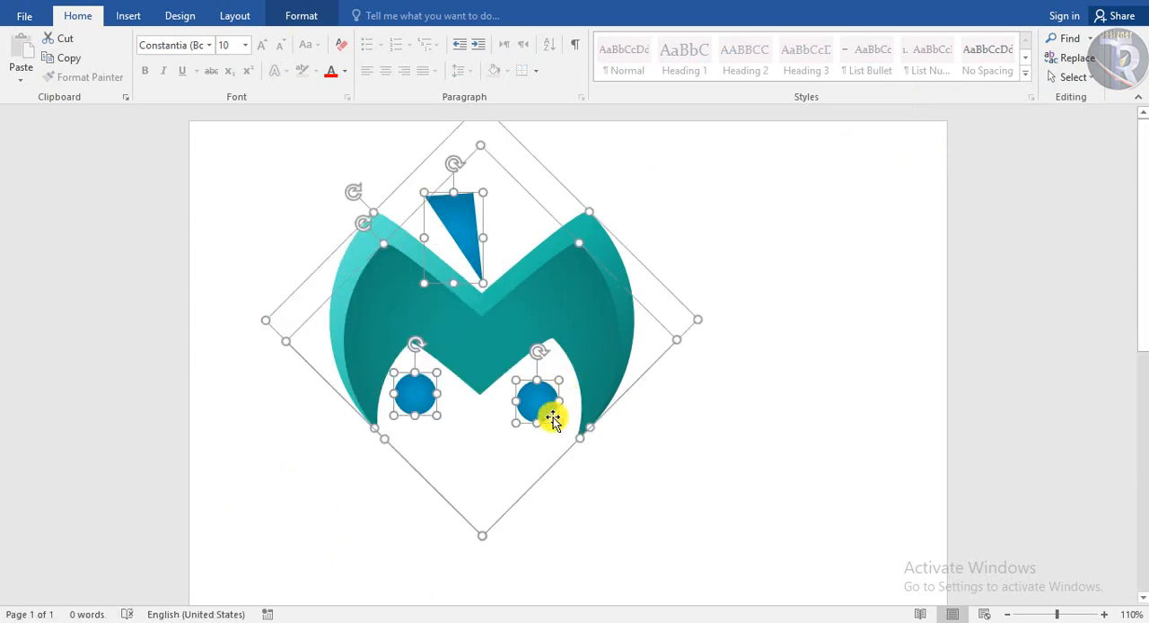
# Add the white cutout teardrop to the selection, group all the logo shapes and enlarge the group slightly
pyautogui.rightClick(502, 446)
pyautogui.moveTo(547, 286)
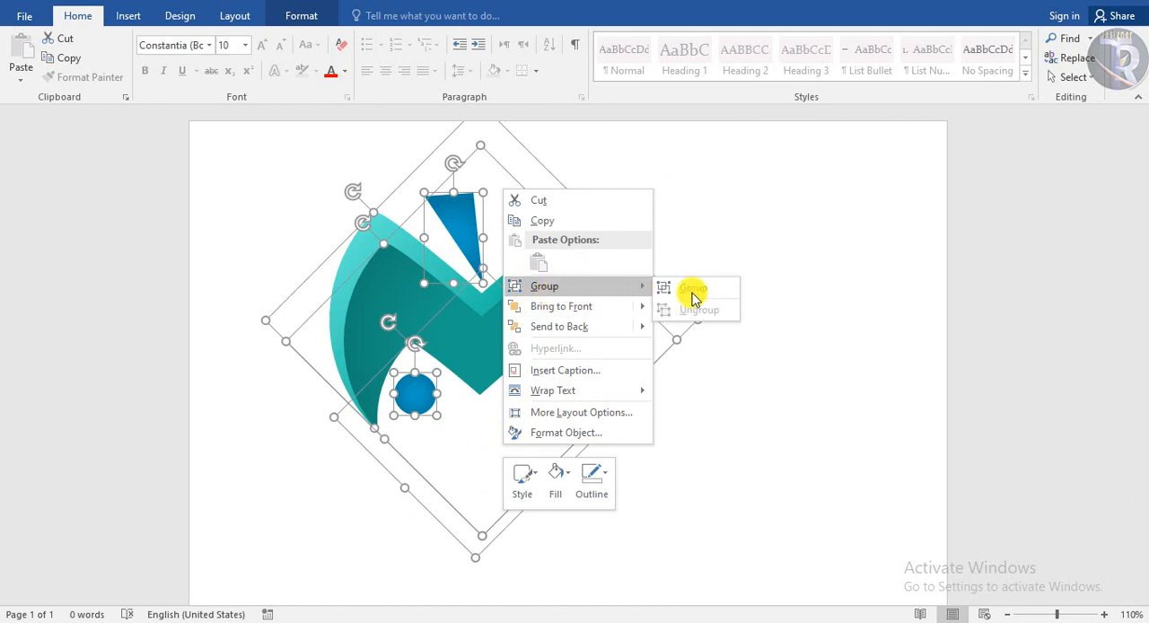
pyautogui.click(687, 285)
pyautogui.moveTo(661, 544); pyautogui.dragTo(687, 578)
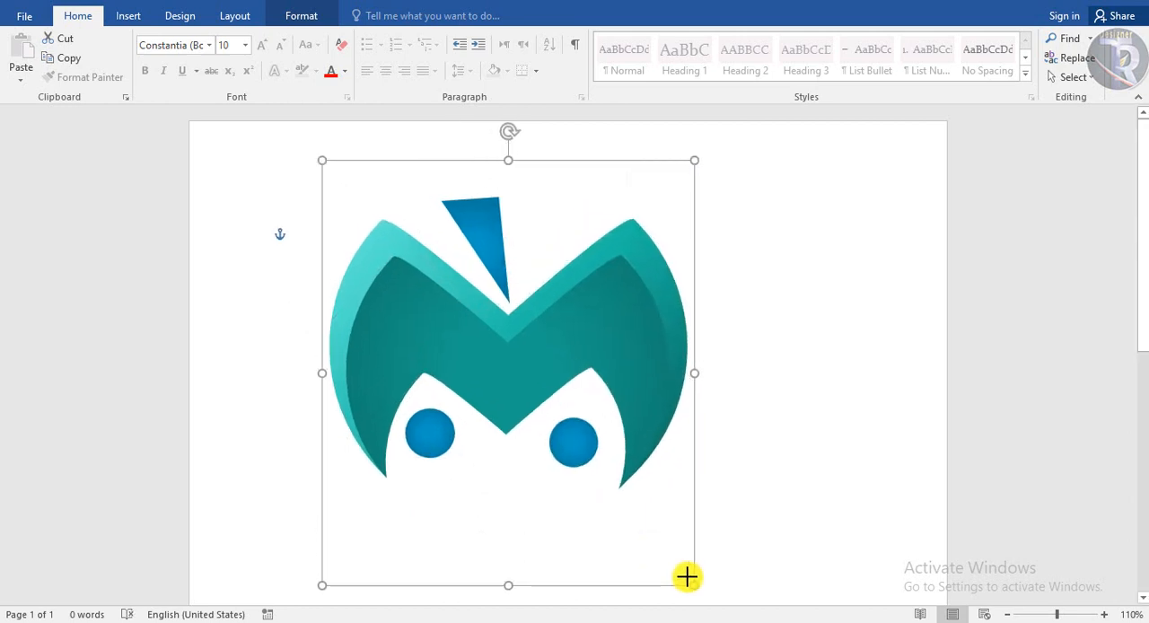
# Move the large logo to the page's left side and stack two smaller copies of it on the right
pyautogui.moveTo(598, 386); pyautogui.dragTo(721, 360)
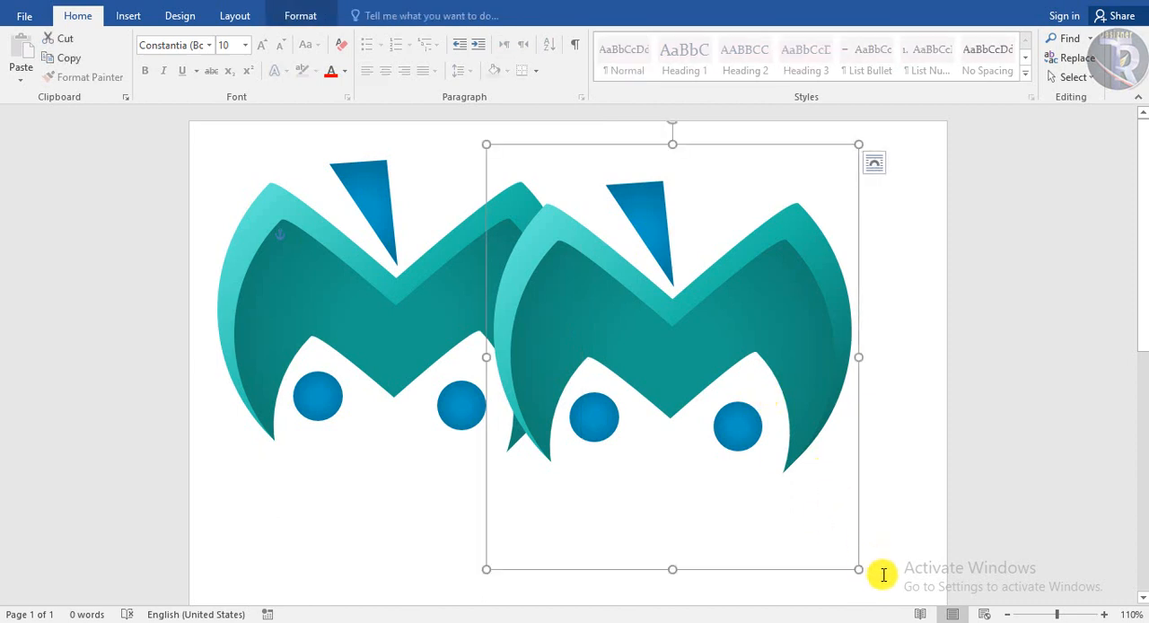
pyautogui.moveTo(858, 568); pyautogui.dragTo(735, 427)
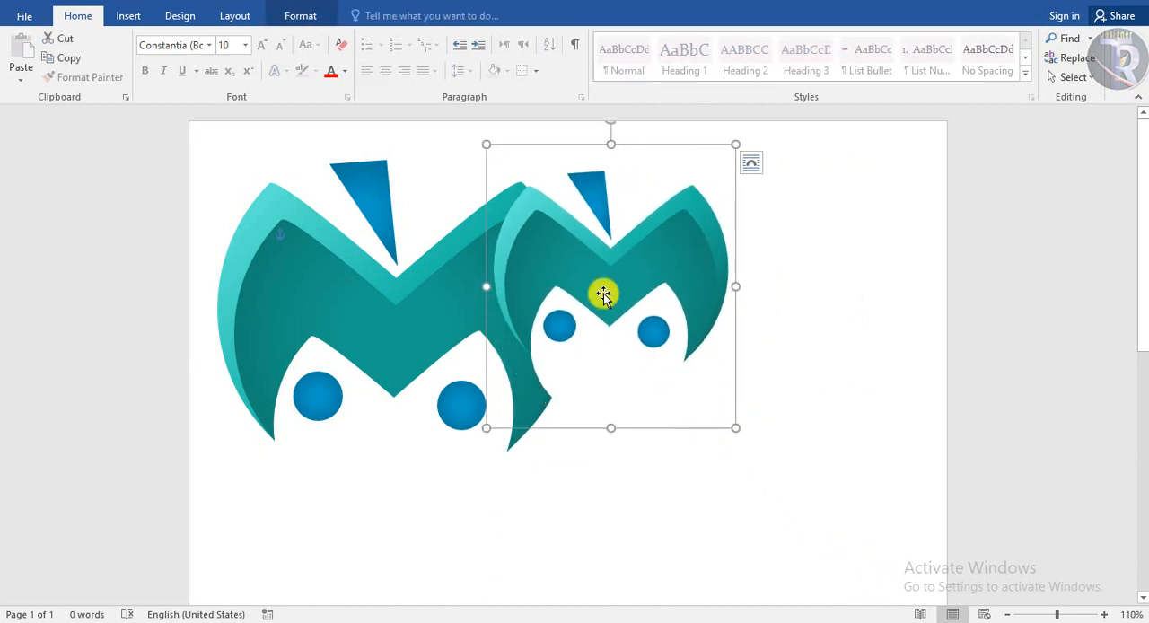
pyautogui.moveTo(603, 294); pyautogui.dragTo(763, 433)
pyautogui.click(954, 377)
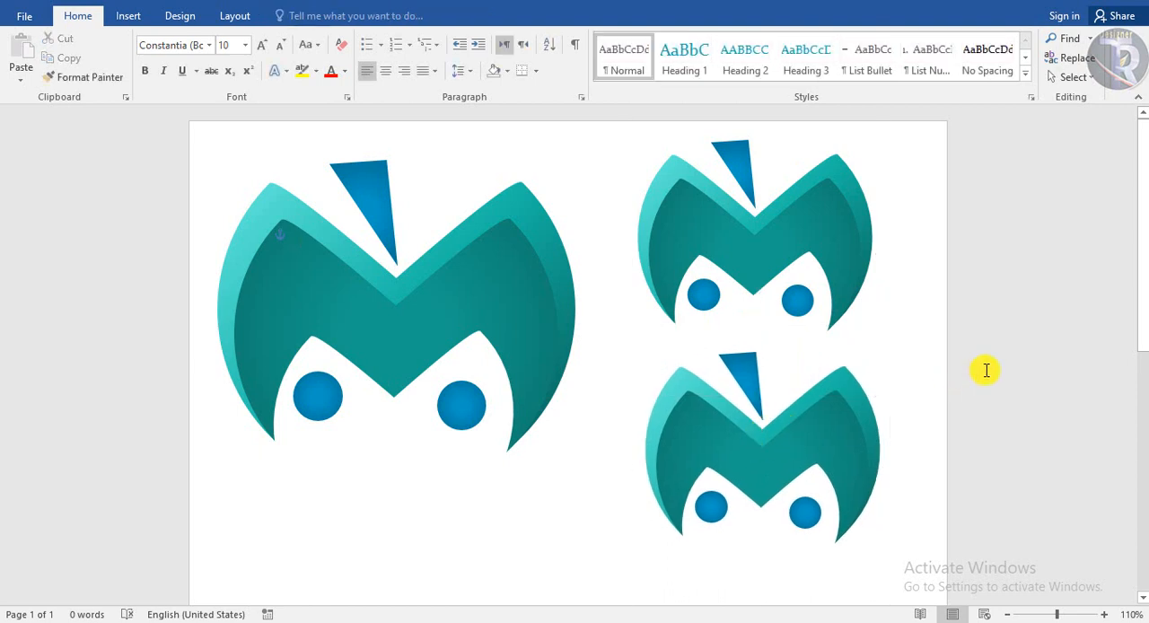
# Insert WordArt in the plain black style and place it just below the large logo
pyautogui.click(136, 17)
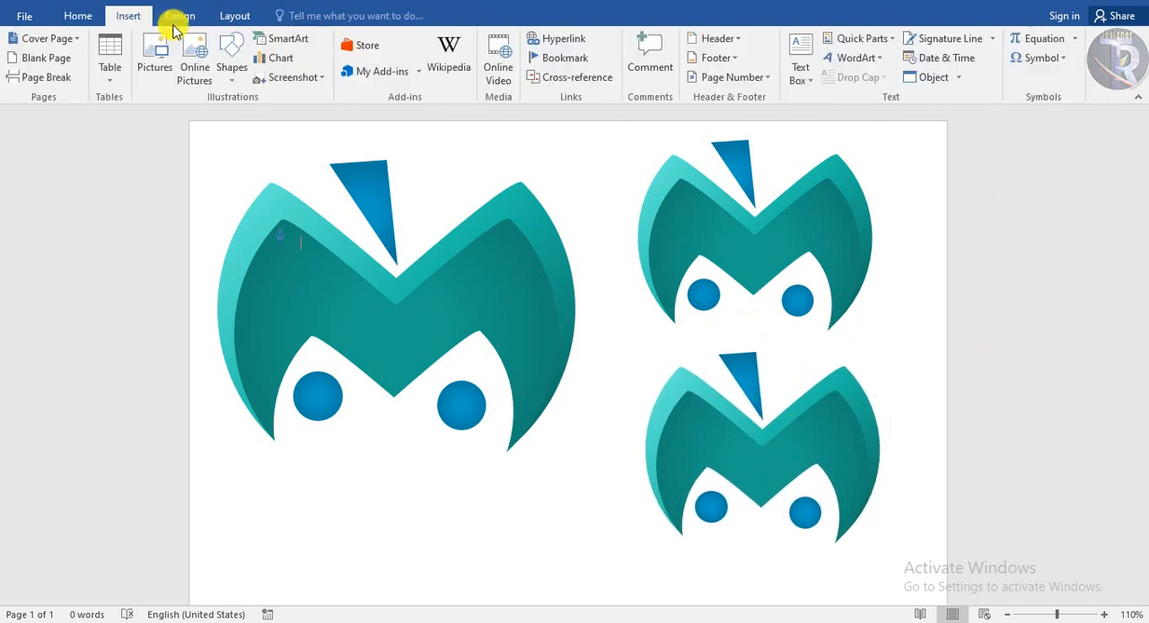
pyautogui.click(855, 57)
pyautogui.click(842, 89)
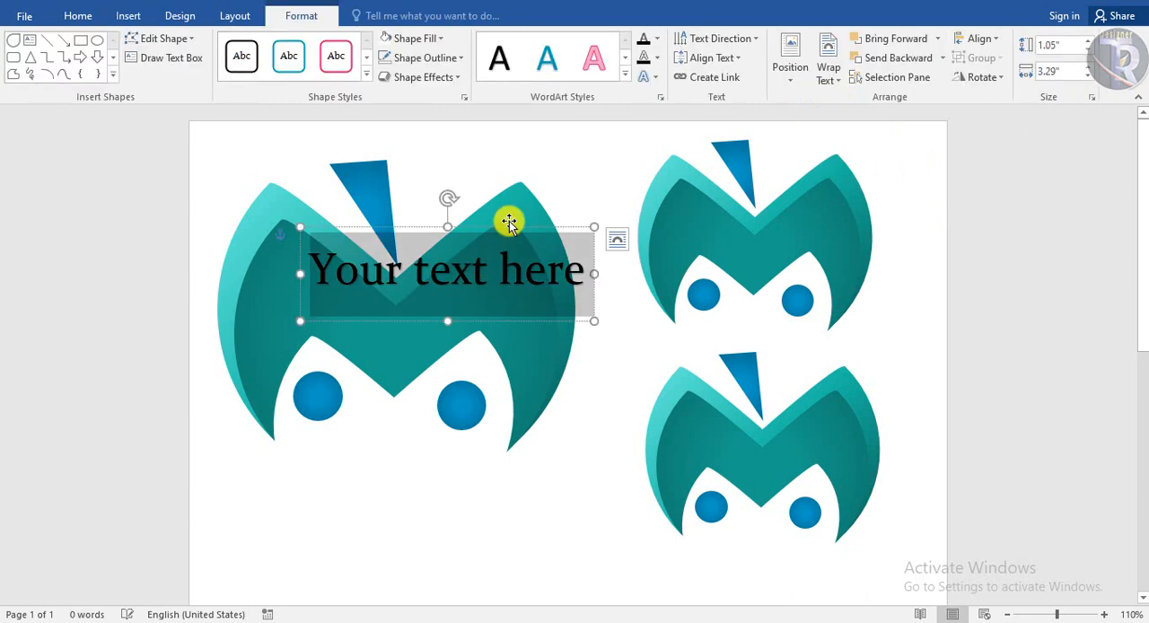
pyautogui.moveTo(507, 231); pyautogui.dragTo(449, 438)
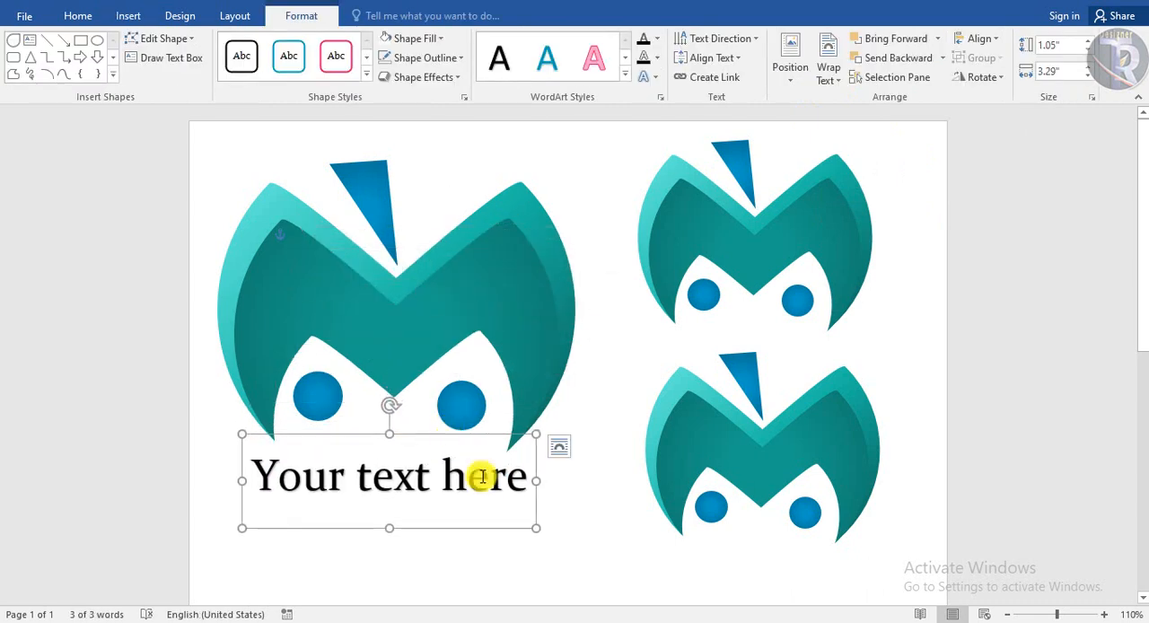
# Replace the WordArt placeholder text with LOGO and move the box right, beneath the middle of the large logo
pyautogui.moveTo(462, 501); pyautogui.dragTo(296, 513)
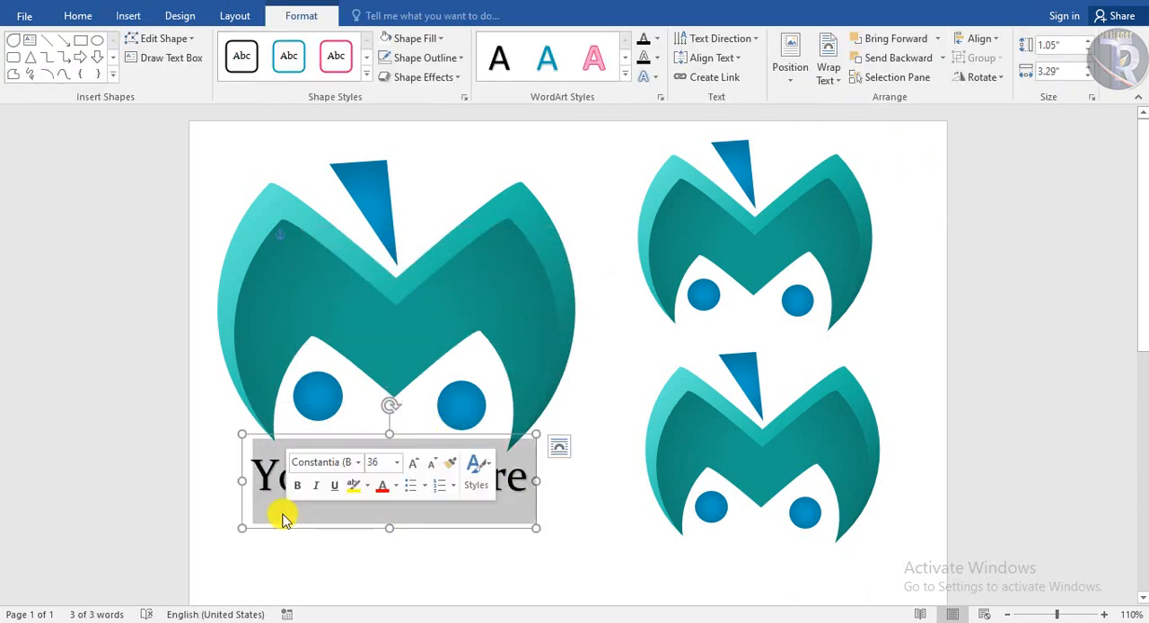
pyautogui.write('log')
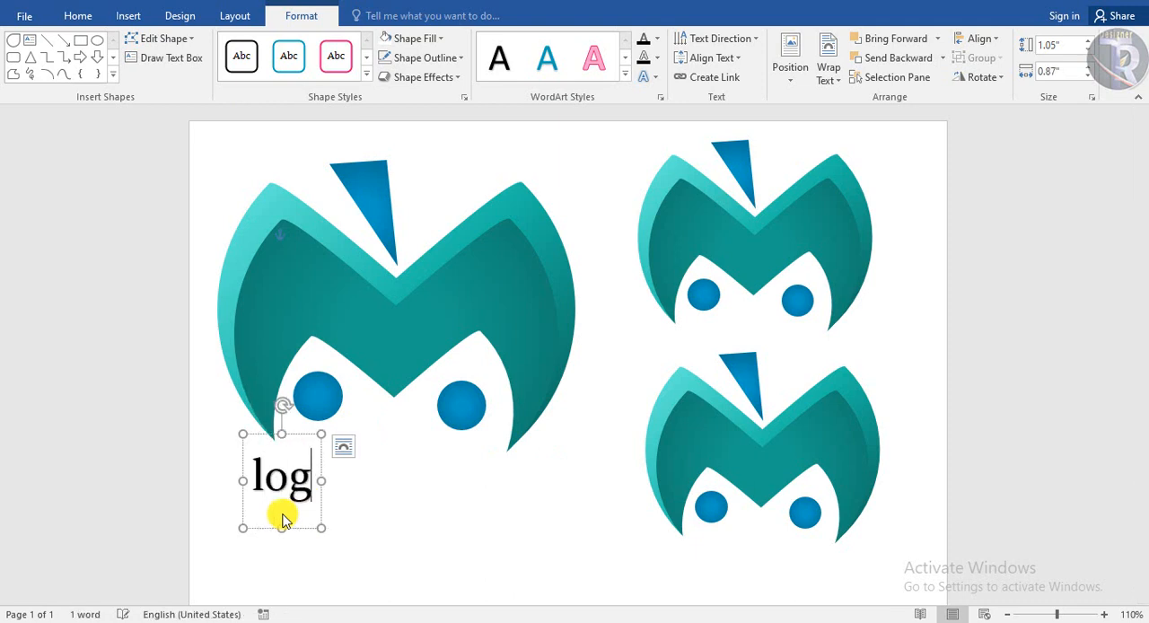
pyautogui.write('LOGO')
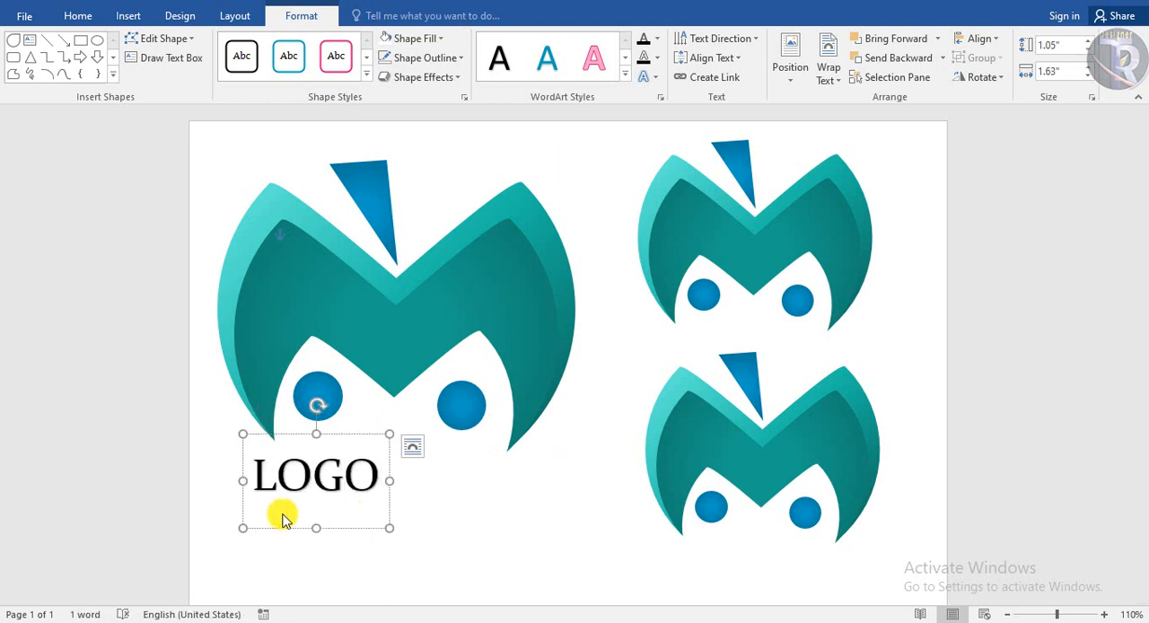
pyautogui.moveTo(341, 430); pyautogui.dragTo(390, 440)
# Set the LOGO caption in Arial Black at size 72 and re-centre it beneath the large logo
pyautogui.click(78, 16)
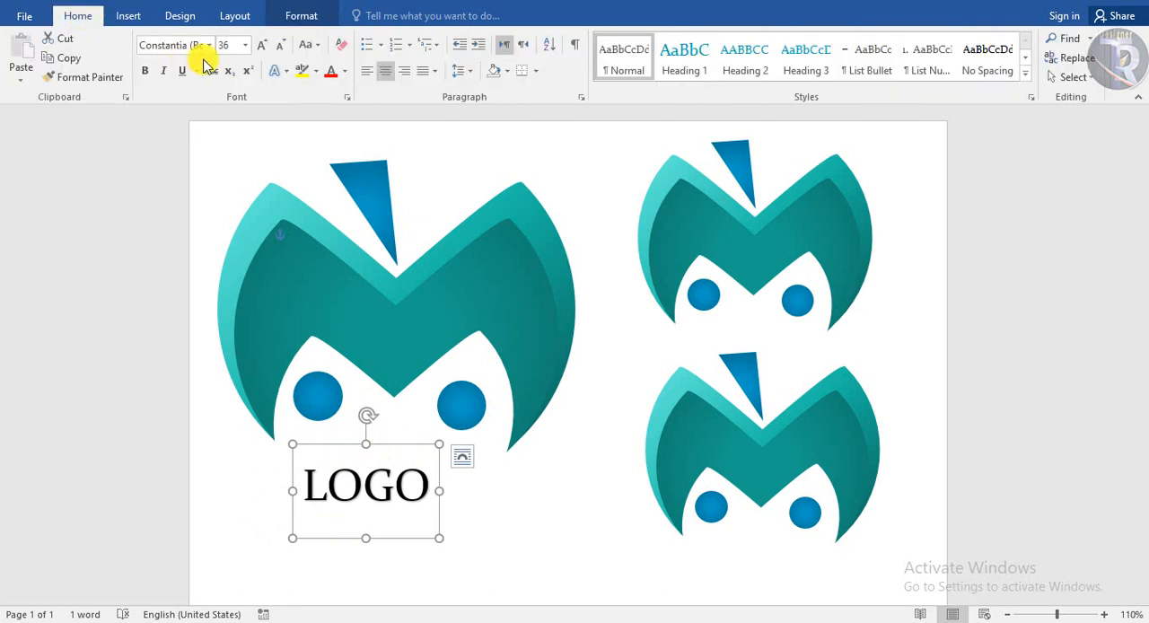
pyautogui.click(211, 46)
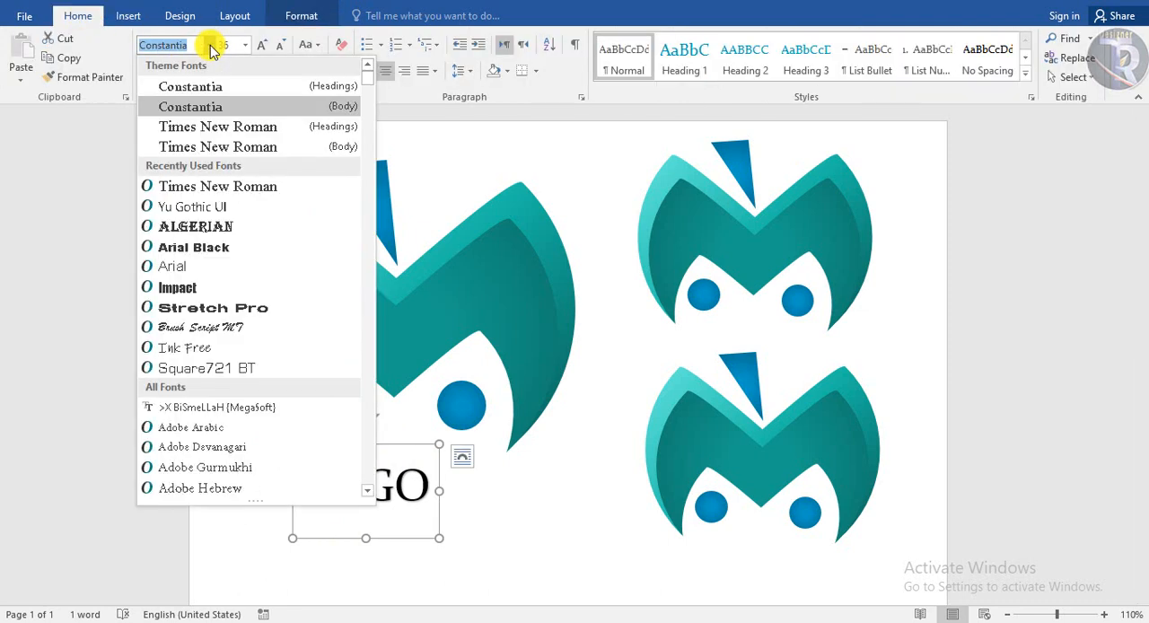
pyautogui.click(208, 254)
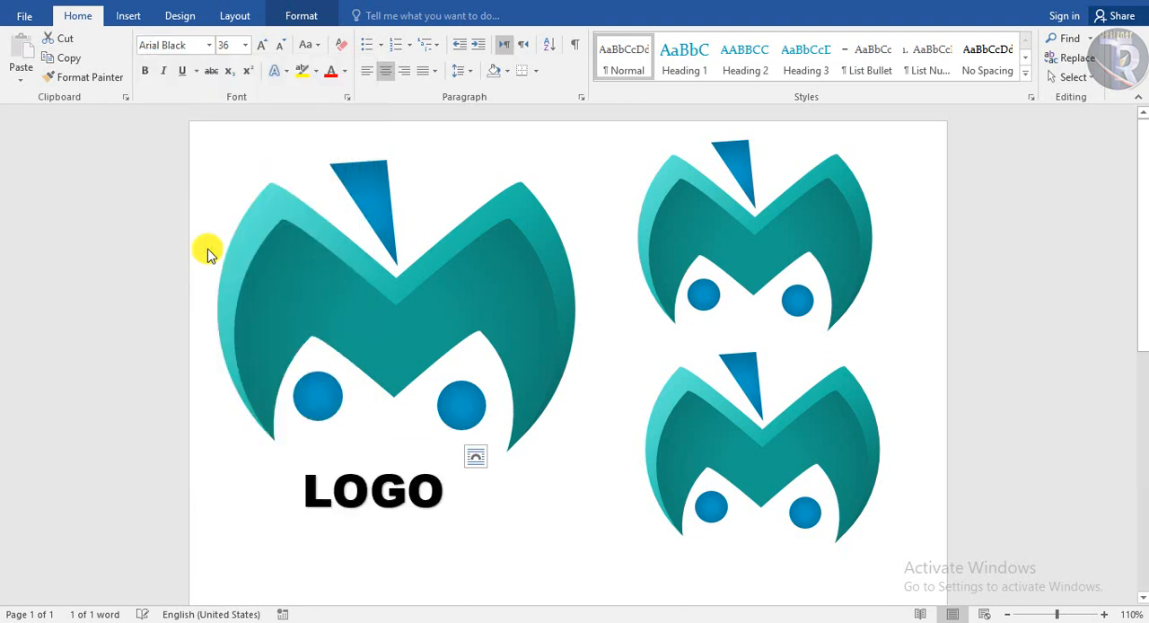
pyautogui.click(261, 44)
pyautogui.click(261, 45)
pyautogui.click(261, 45)
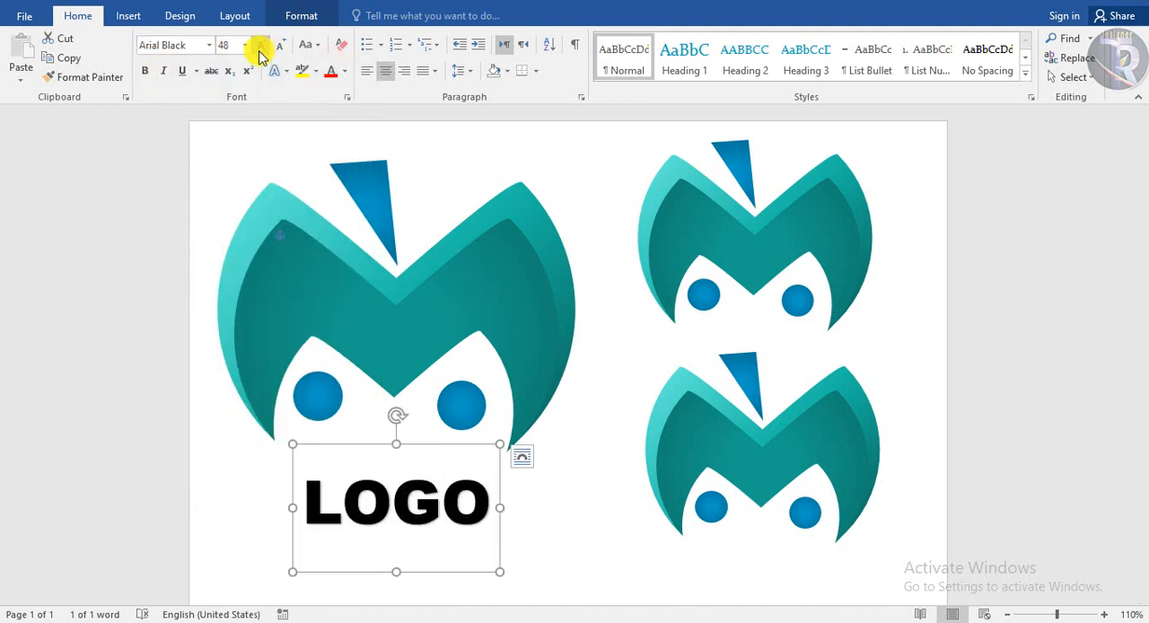
pyautogui.click(262, 45)
pyautogui.click(261, 45)
pyautogui.click(261, 45)
pyautogui.click(261, 45)
pyautogui.moveTo(511, 443); pyautogui.dragTo(455, 411)
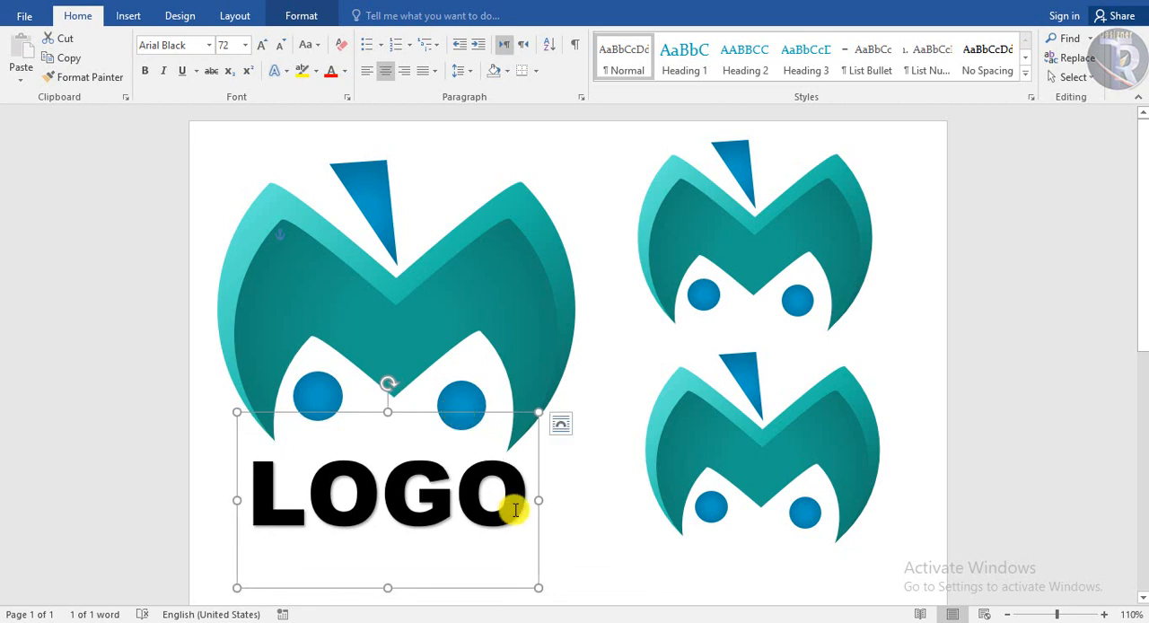
# Colour the caption's letters GO in the darkest teal theme shade and LO in the dark blue theme shade
pyautogui.moveTo(515, 509); pyautogui.dragTo(382, 498)
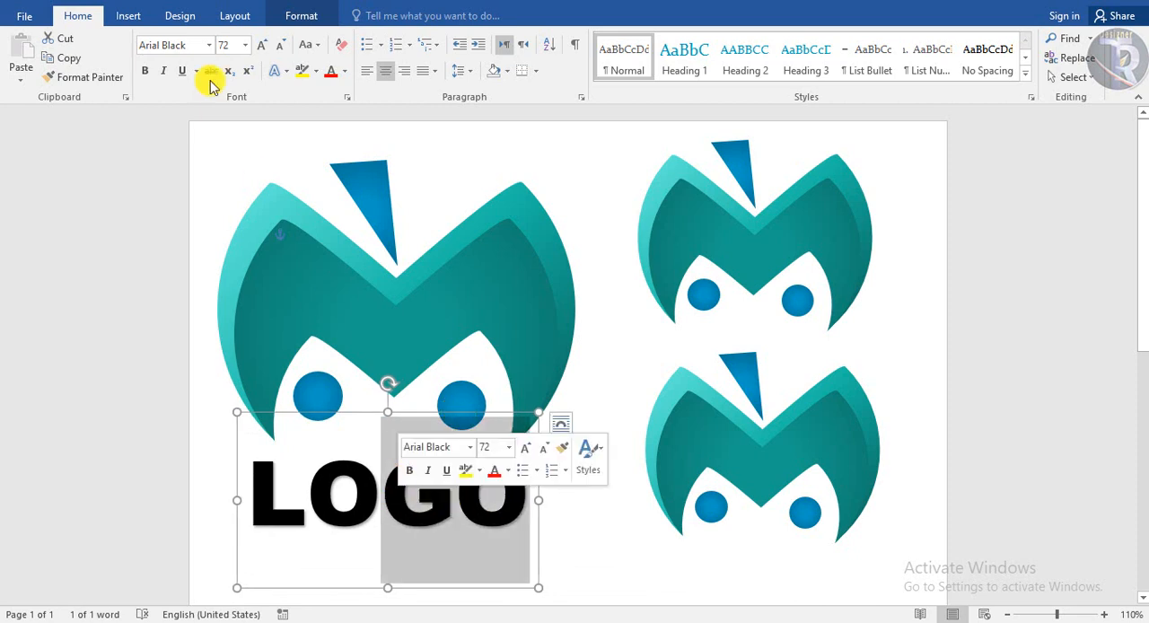
pyautogui.click(342, 72)
pyautogui.click(462, 191)
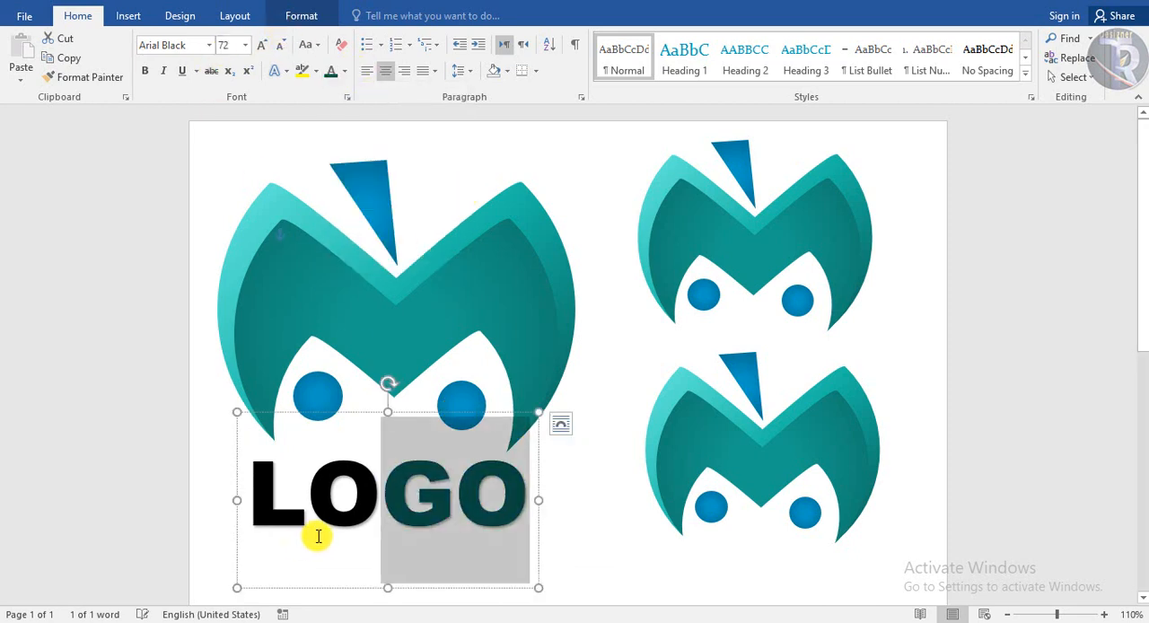
pyautogui.moveTo(380, 502); pyautogui.dragTo(249, 469)
pyautogui.click(344, 72)
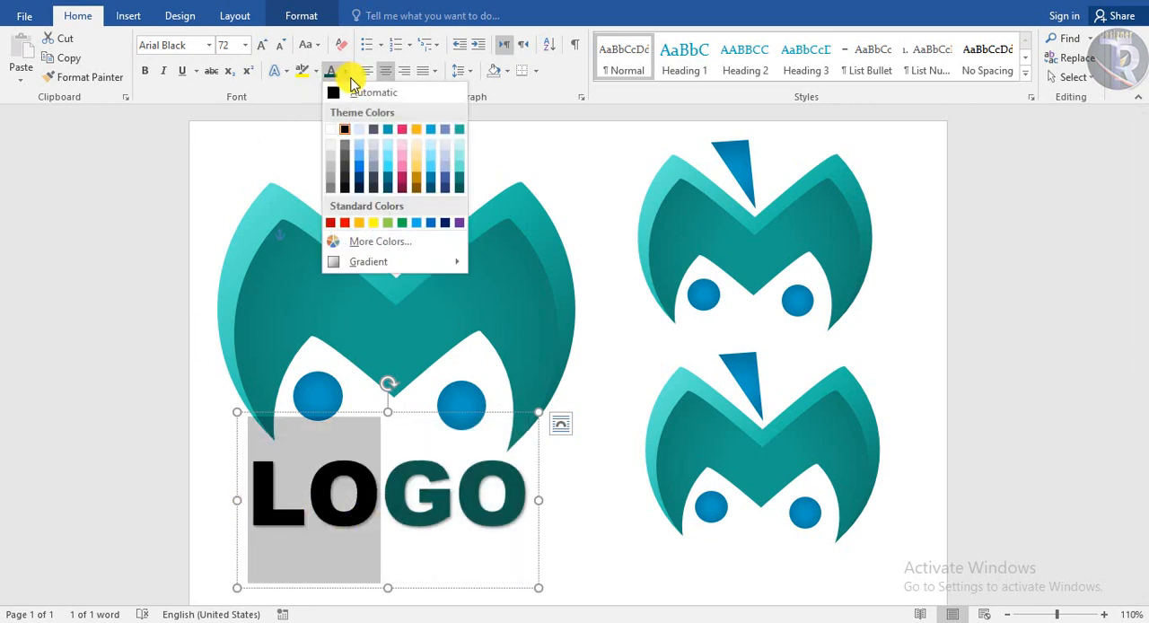
pyautogui.click(359, 184)
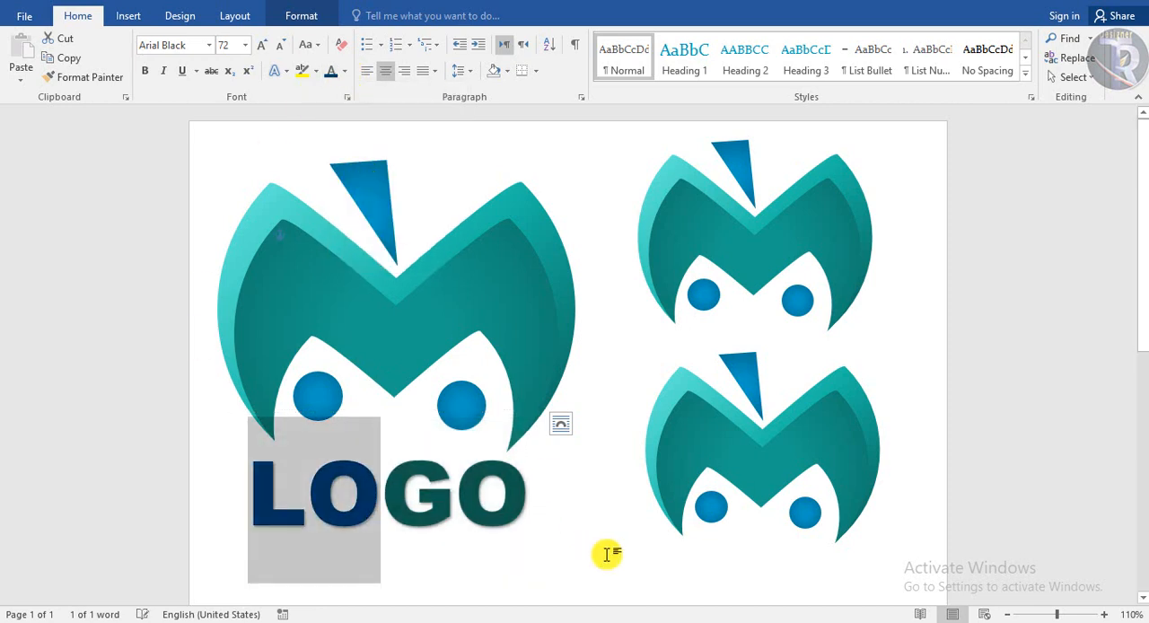
pyautogui.click(613, 541)
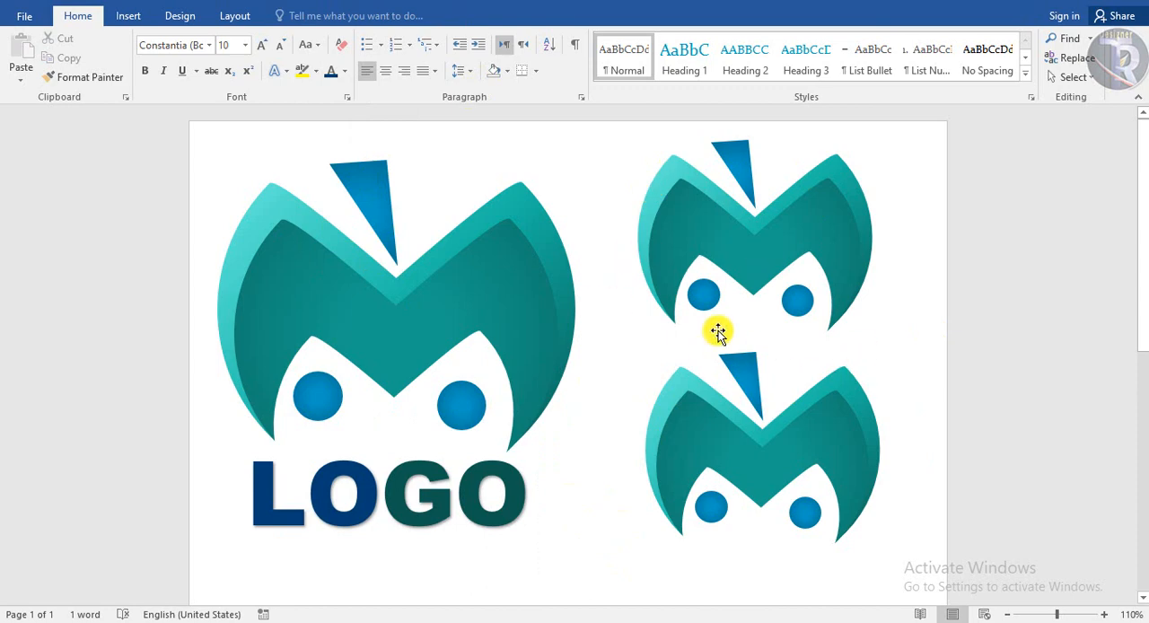